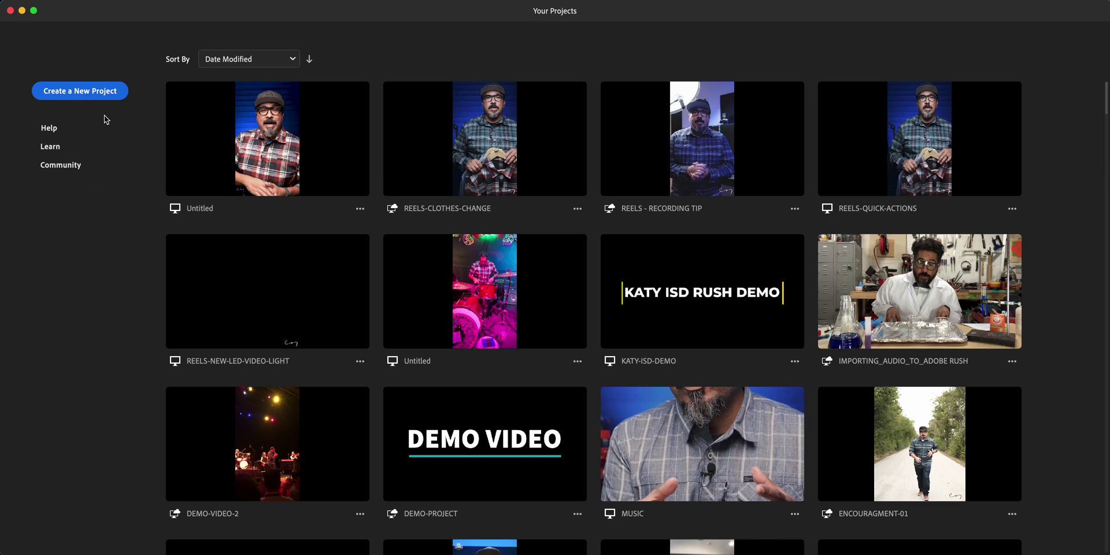
Start a new project with IMG_8803, IMG_8802 and IG-DOUBLE-VIDEO-OVERLAY-2 from the overlay folder.
{"action": "left_click", "coordinate": [104, 94]}
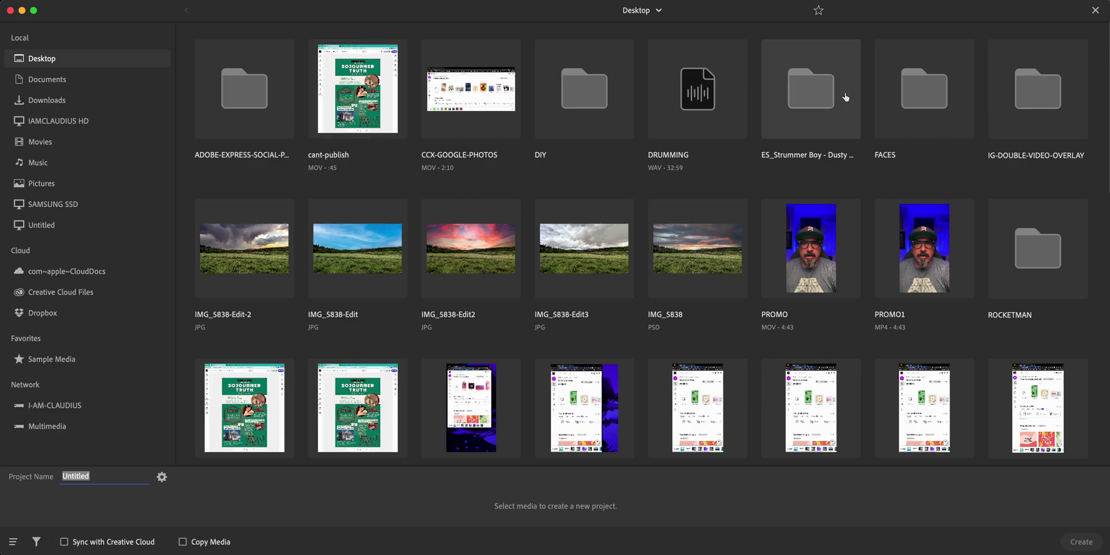
{"action": "double_click", "coordinate": [1031, 86]}
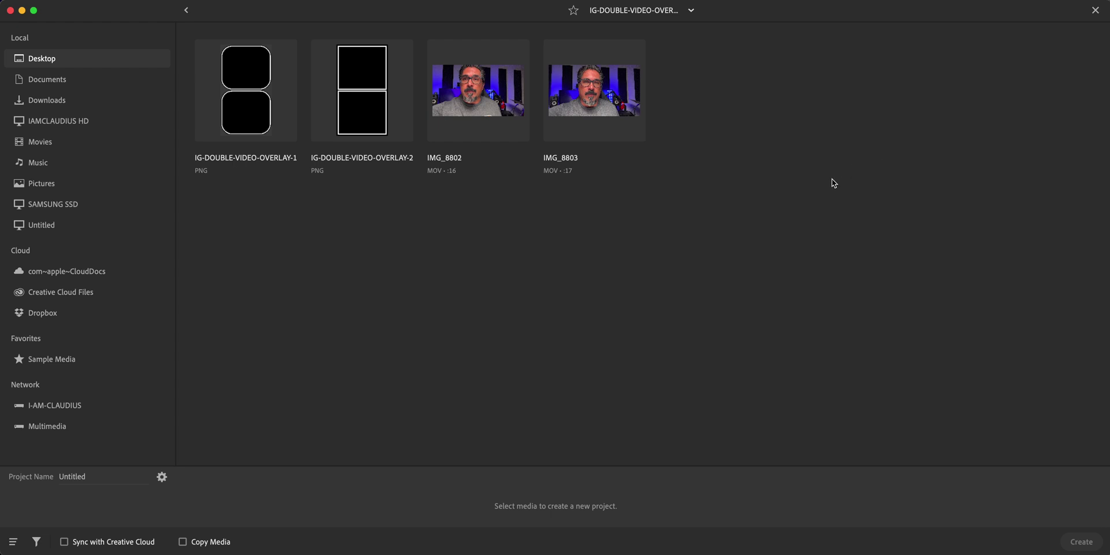
{"action": "left_click_drag", "start_coordinate": [831, 181], "coordinate": [397, 124]}
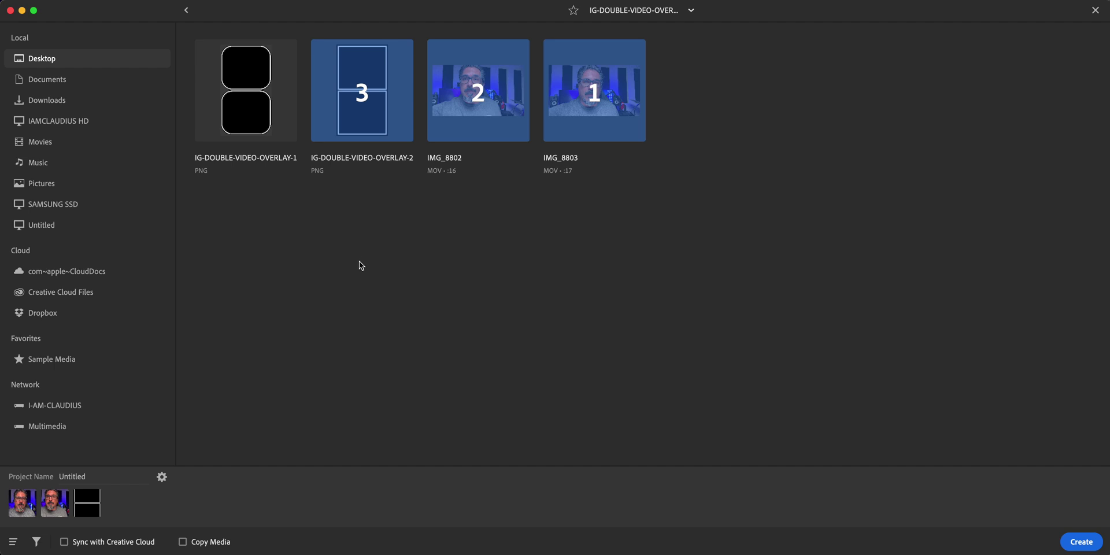
Name the project 'Dual Layer Video' and create it.
{"action": "left_click", "coordinate": [79, 478]}
{"action": "type", "text": "Dual Layer Video"}
{"action": "key", "text": "Return"}
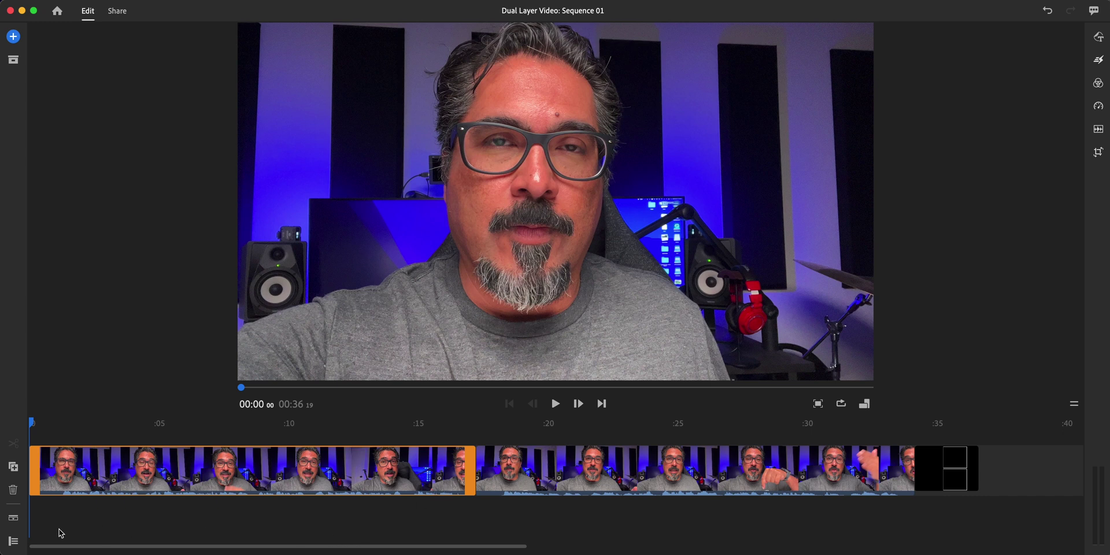
Put the second clip on the upper track at 0:00 and the overlay PNG on the top track.
{"action": "left_click", "coordinate": [18, 543]}
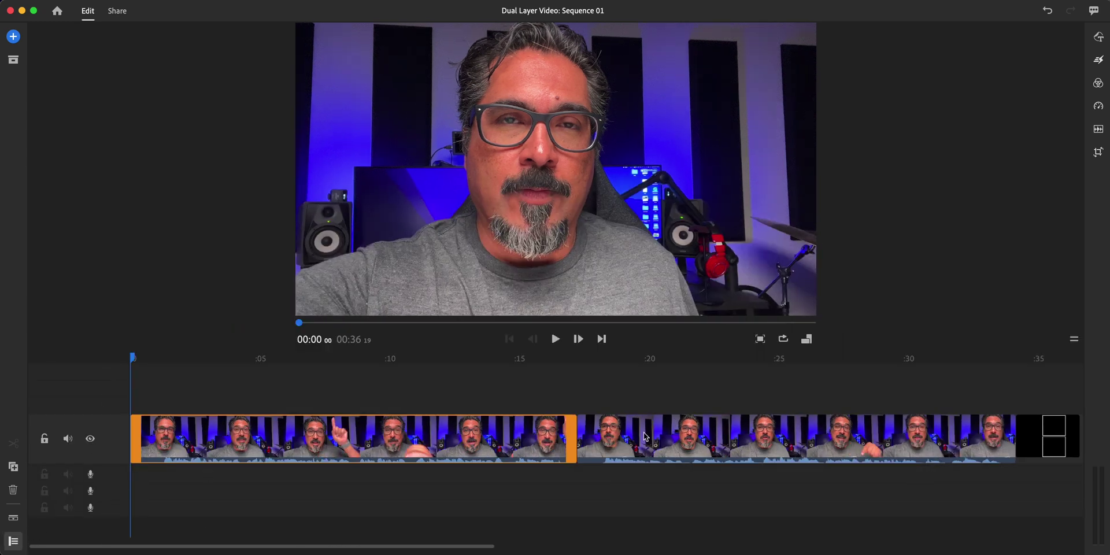
{"action": "left_click_drag", "start_coordinate": [655, 442], "coordinate": [209, 403]}
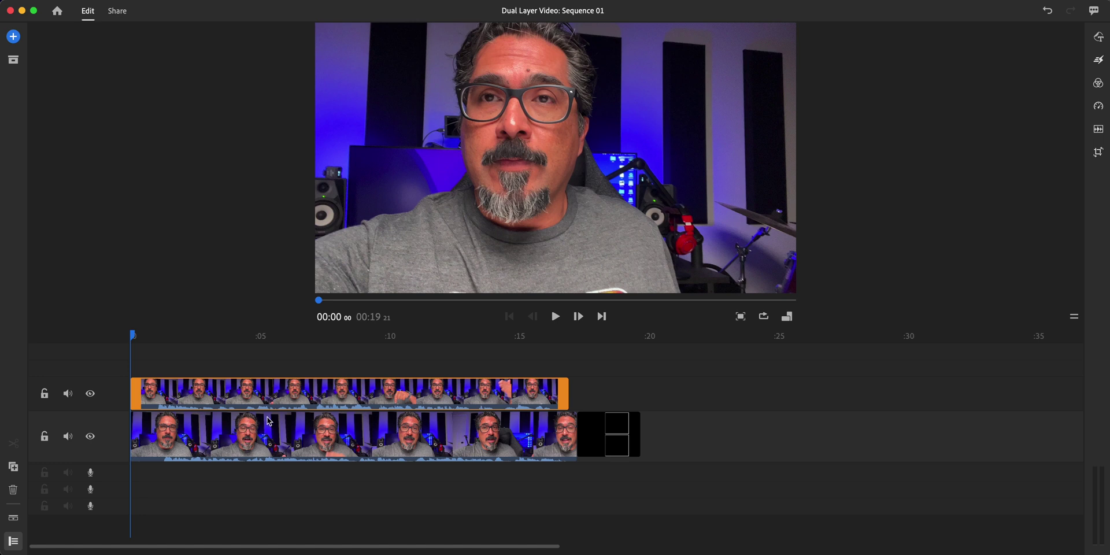
{"action": "left_click_drag", "start_coordinate": [606, 433], "coordinate": [240, 376]}
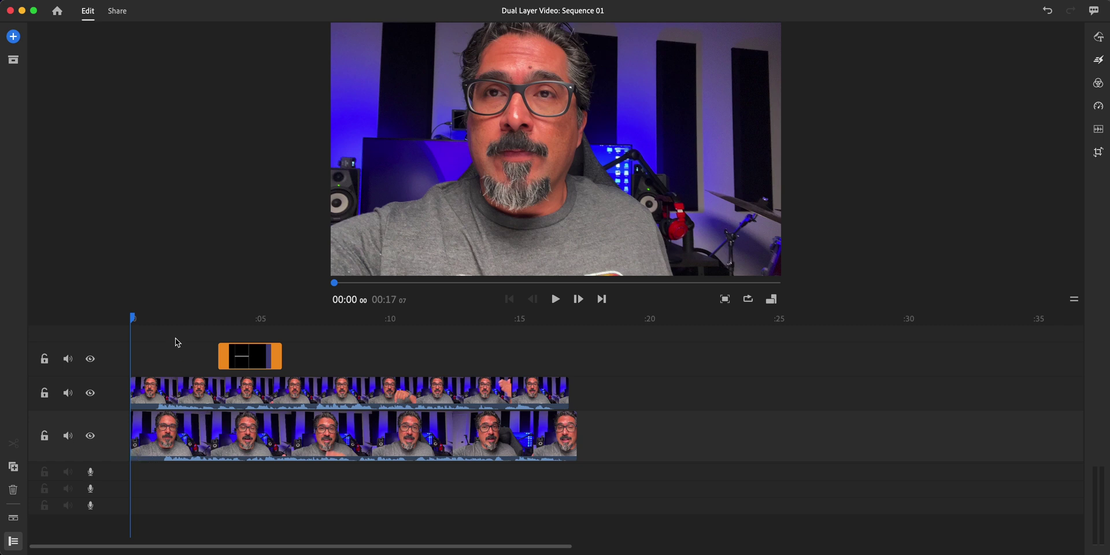
Split the lower clip at the playhead and trim away its opening.
{"action": "left_click", "coordinate": [153, 319]}
{"action": "left_click", "coordinate": [154, 393]}
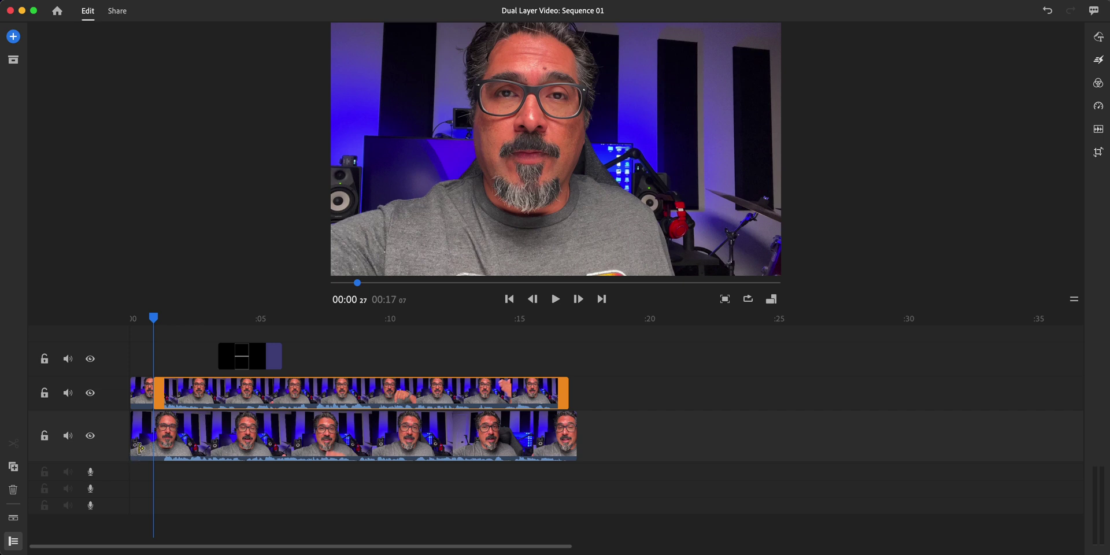
{"action": "left_click", "coordinate": [142, 448]}
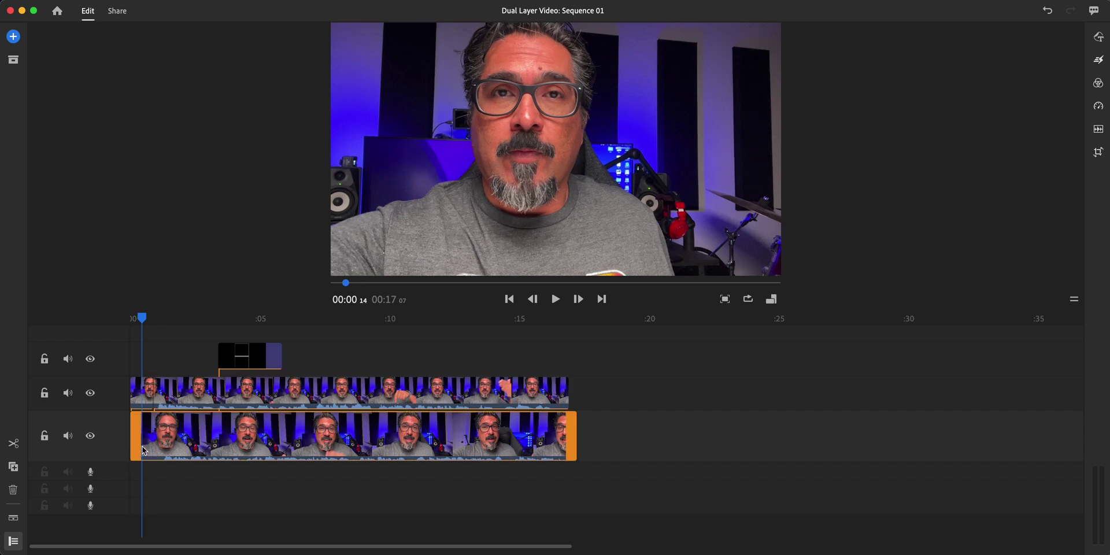
{"action": "left_click", "coordinate": [17, 443]}
{"action": "left_click_drag", "start_coordinate": [144, 445], "coordinate": [160, 448]}
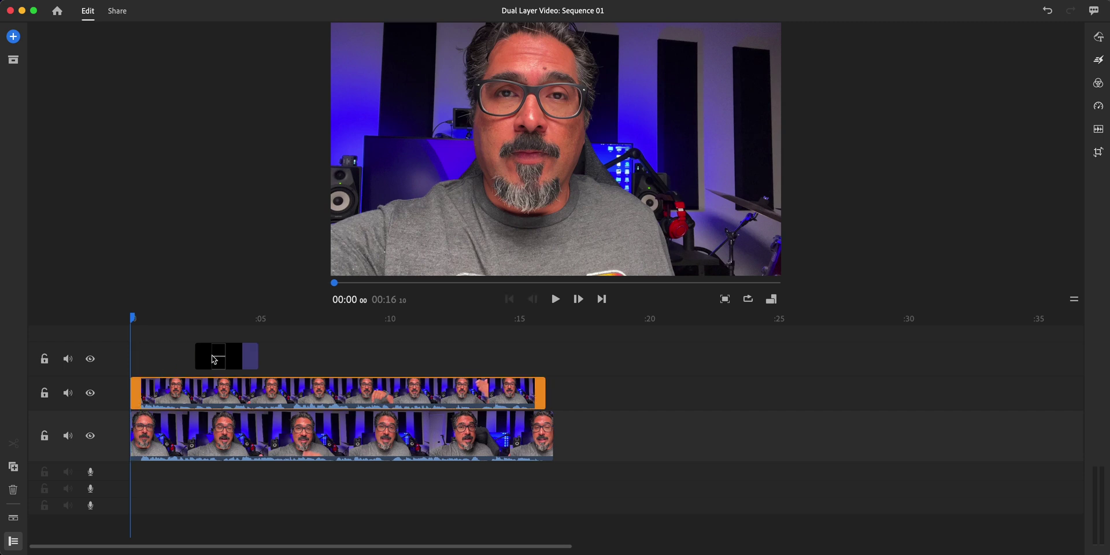
Stretch the name overlay from 0:00 to the clips' end and trim the lower clip's end to 00:16.
{"action": "left_click", "coordinate": [212, 356]}
{"action": "left_click_drag", "start_coordinate": [197, 359], "coordinate": [132, 359]}
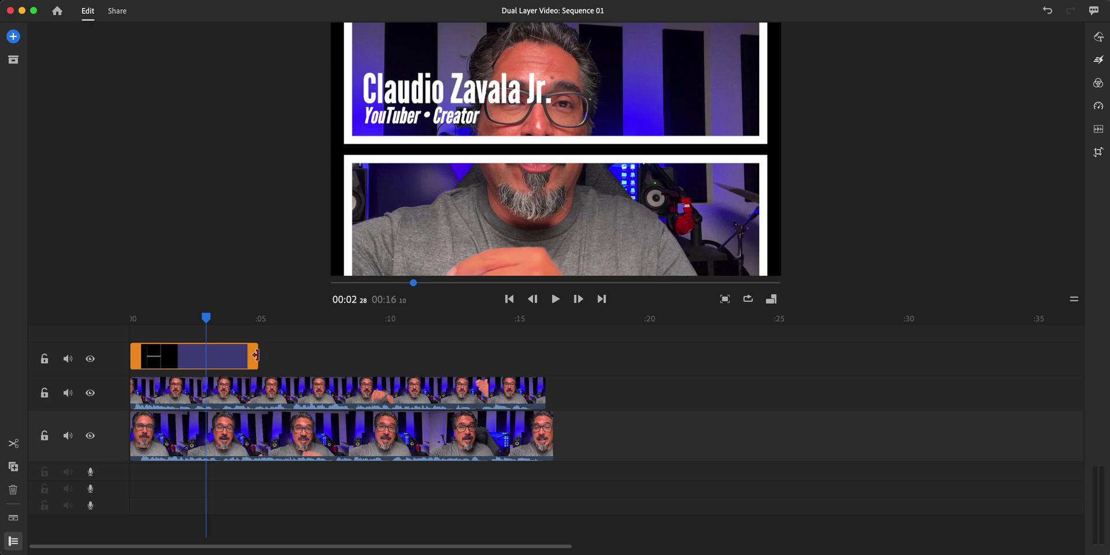
{"action": "left_click_drag", "start_coordinate": [258, 355], "coordinate": [543, 364]}
{"action": "left_click_drag", "start_coordinate": [551, 422], "coordinate": [543, 422]}
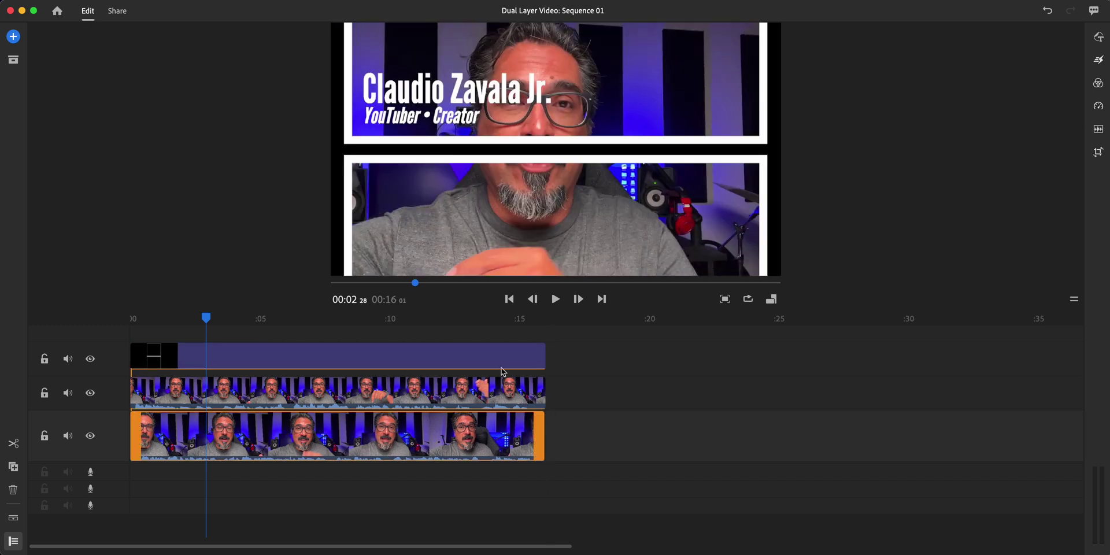
Switch the sequence aspect ratio to 9:16 vertical.
{"action": "left_click", "coordinate": [772, 299]}
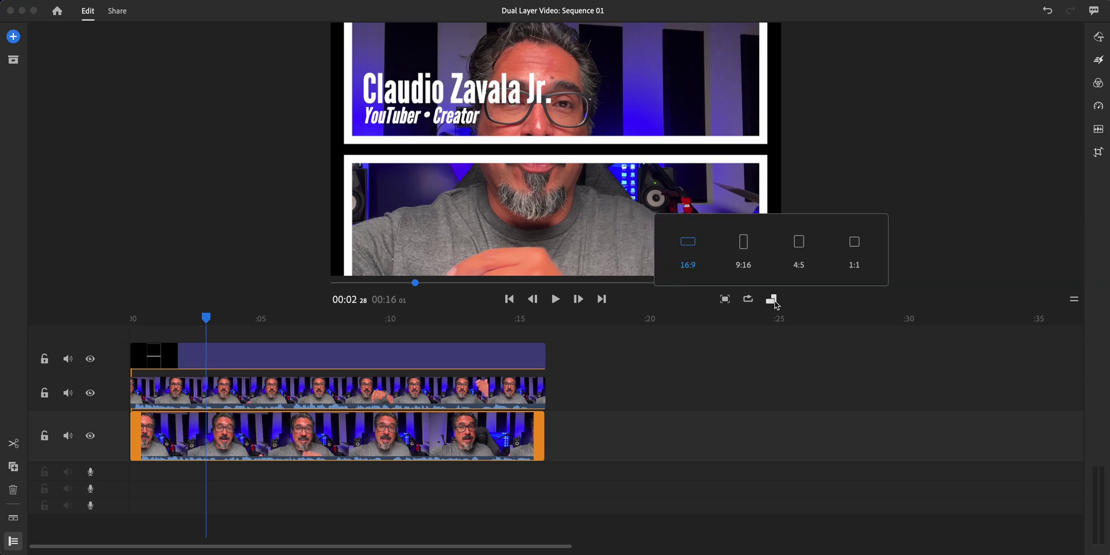
{"action": "left_click", "coordinate": [746, 255]}
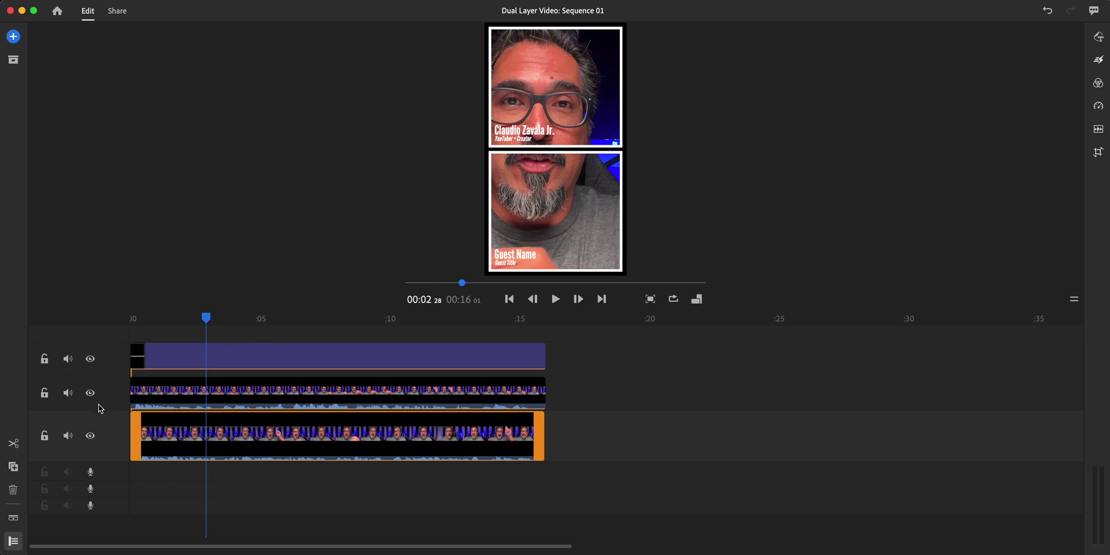
Mute audio on the upper and lower video tracks and preview the stacked clips near the start.
{"action": "left_click", "coordinate": [68, 393]}
{"action": "left_click", "coordinate": [68, 436]}
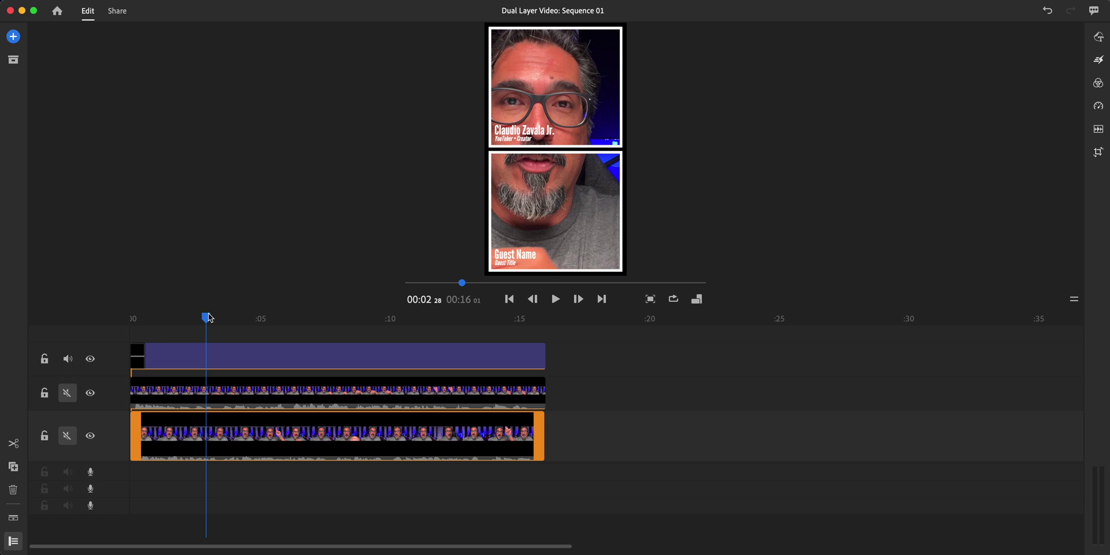
{"action": "mouse_move", "coordinate": [208, 318]}
{"action": "left_mouse_down"}
{"action": "mouse_move", "coordinate": [140, 321]}
{"action": "mouse_move", "coordinate": [220, 324]}
{"action": "left_mouse_up"}
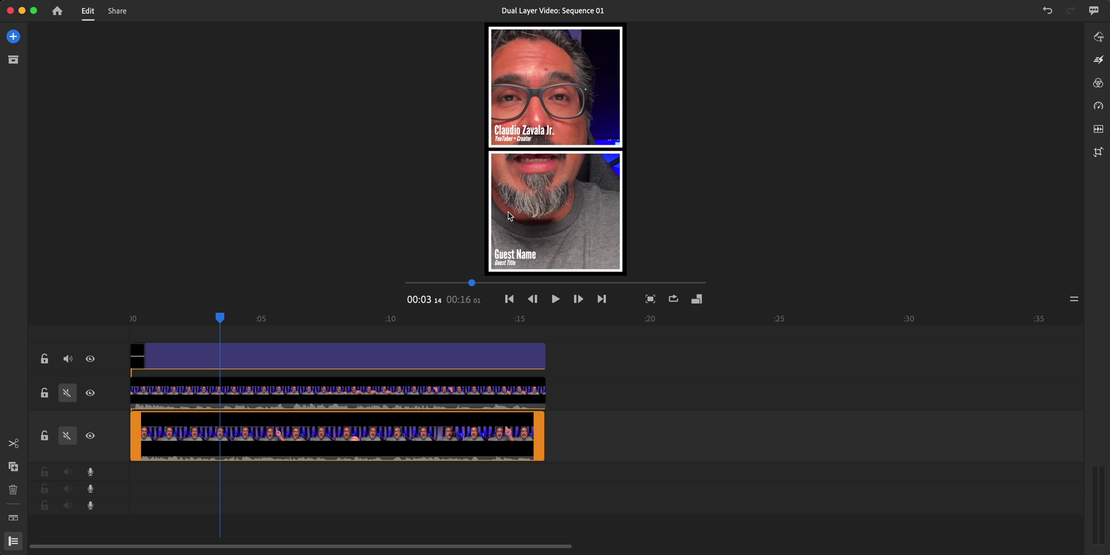
{"action": "left_click", "coordinate": [282, 400]}
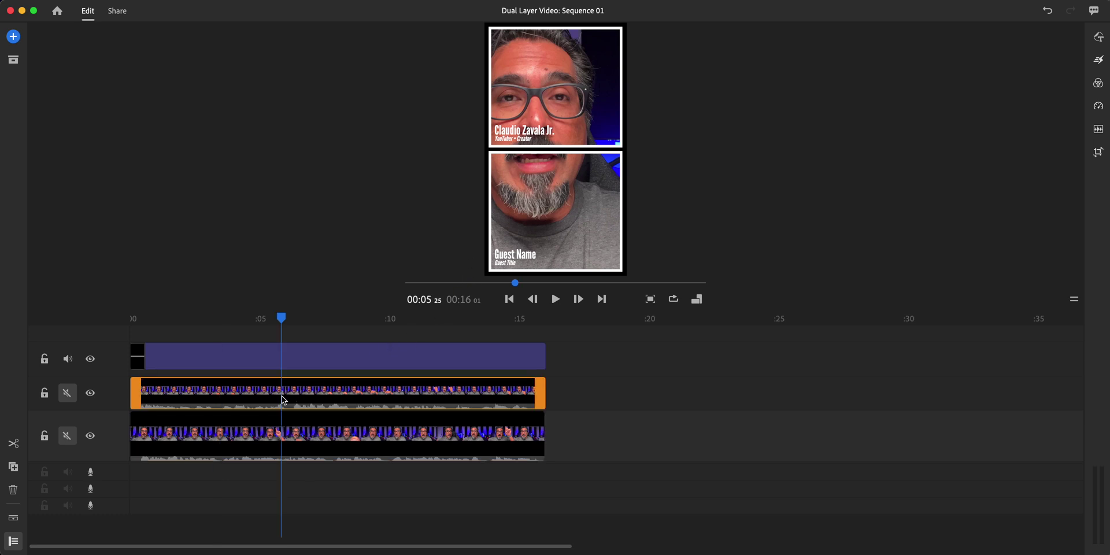
{"action": "left_click", "coordinate": [283, 448]}
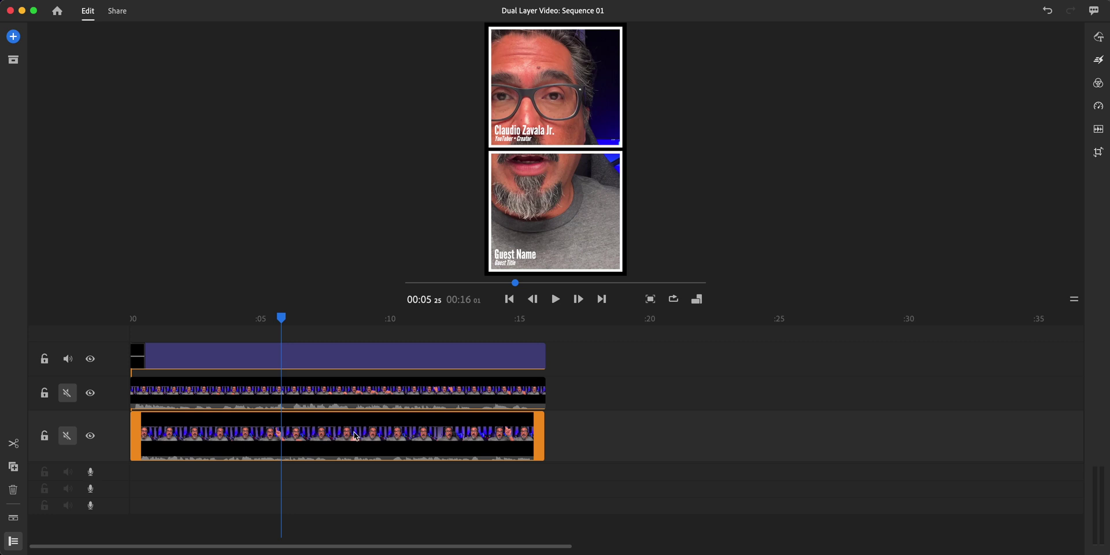
{"action": "left_click", "coordinate": [268, 382]}
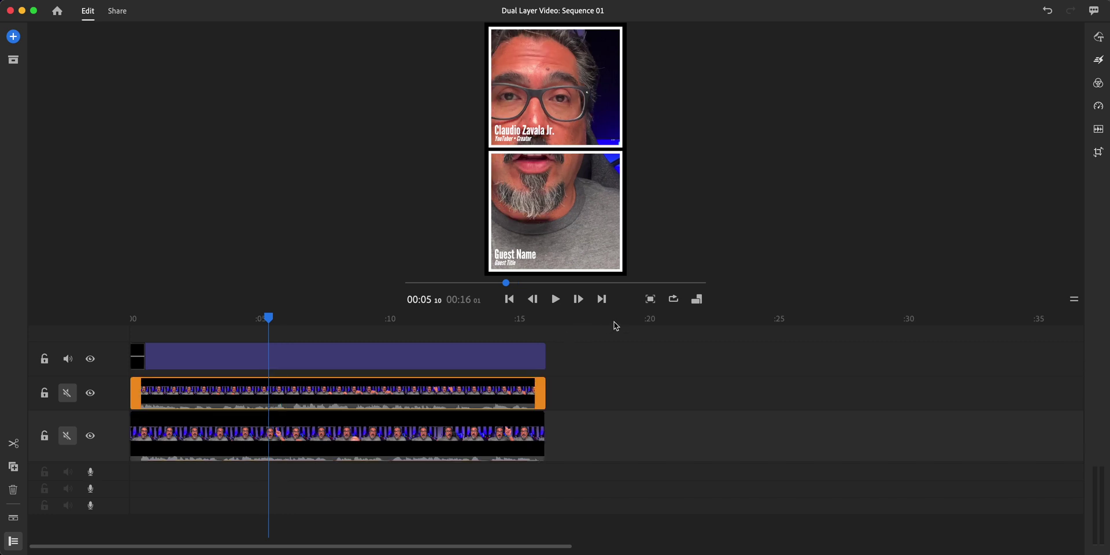
Scale the upper clip to 82% and set its vertical position to 983.
{"action": "left_click", "coordinate": [1097, 154]}
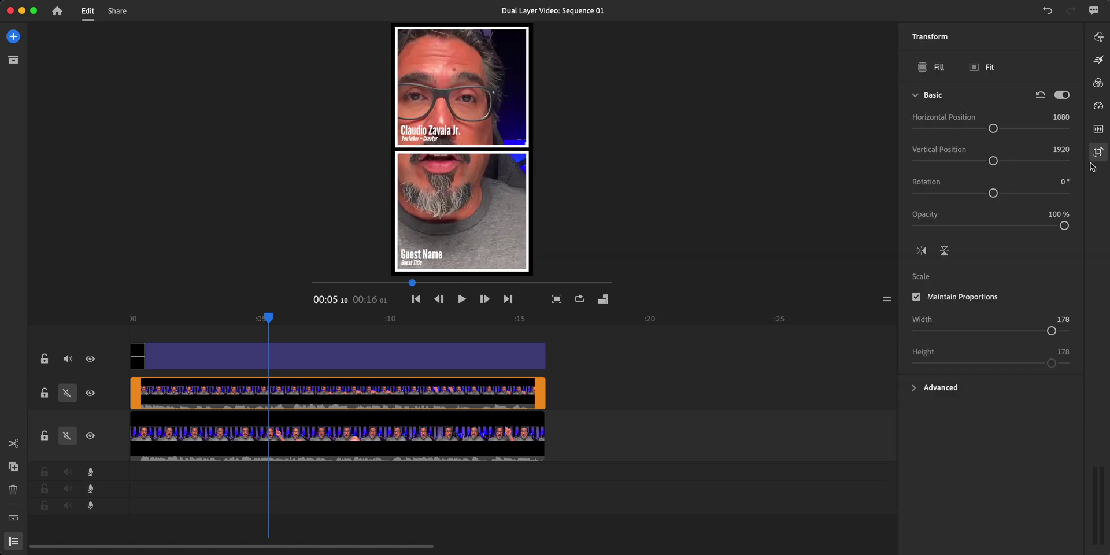
{"action": "left_click_drag", "start_coordinate": [1050, 329], "coordinate": [976, 341]}
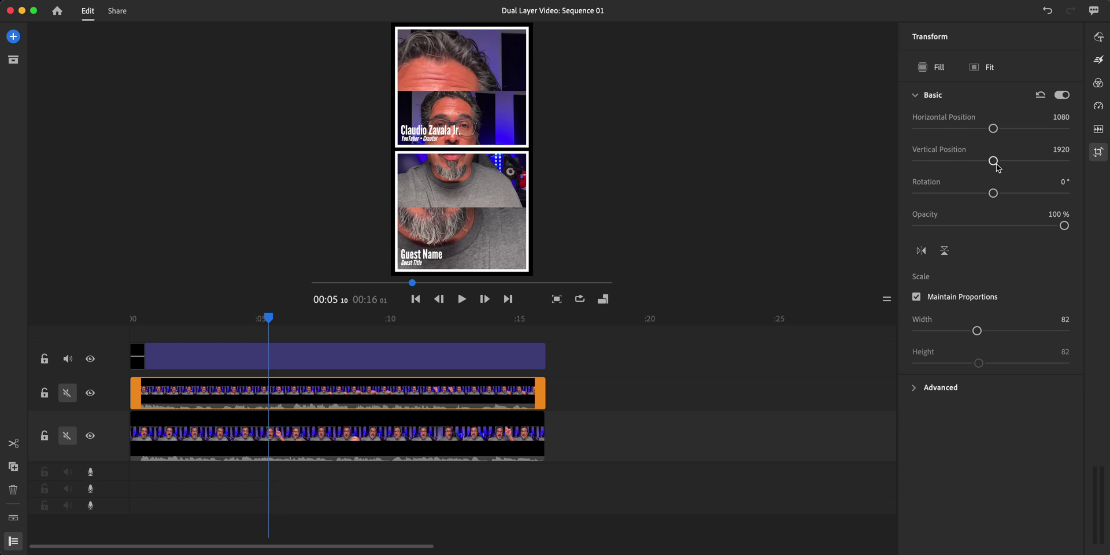
{"action": "left_click_drag", "start_coordinate": [994, 164], "coordinate": [974, 164]}
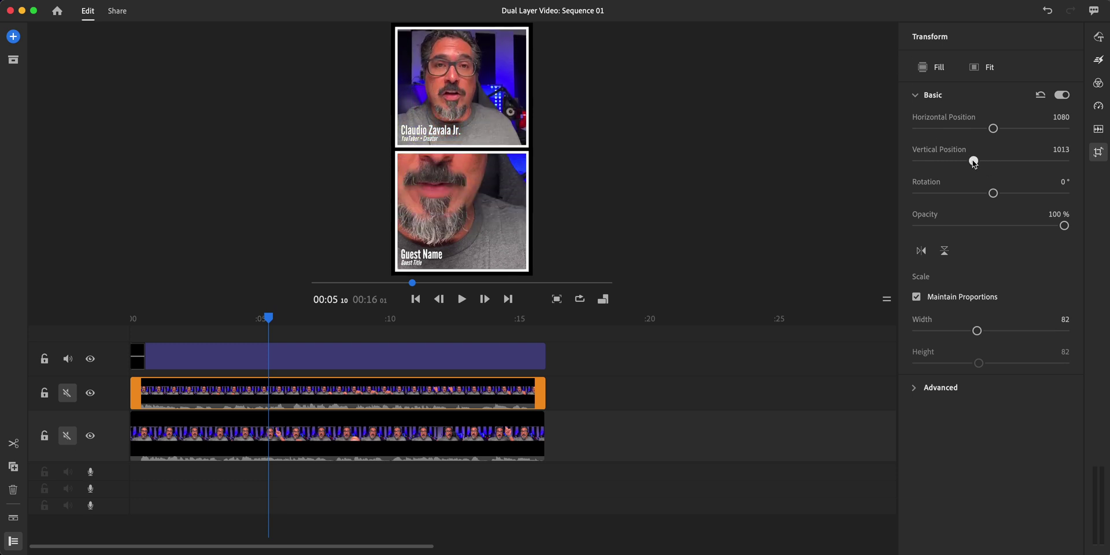
{"action": "left_click_drag", "start_coordinate": [975, 163], "coordinate": [973, 162]}
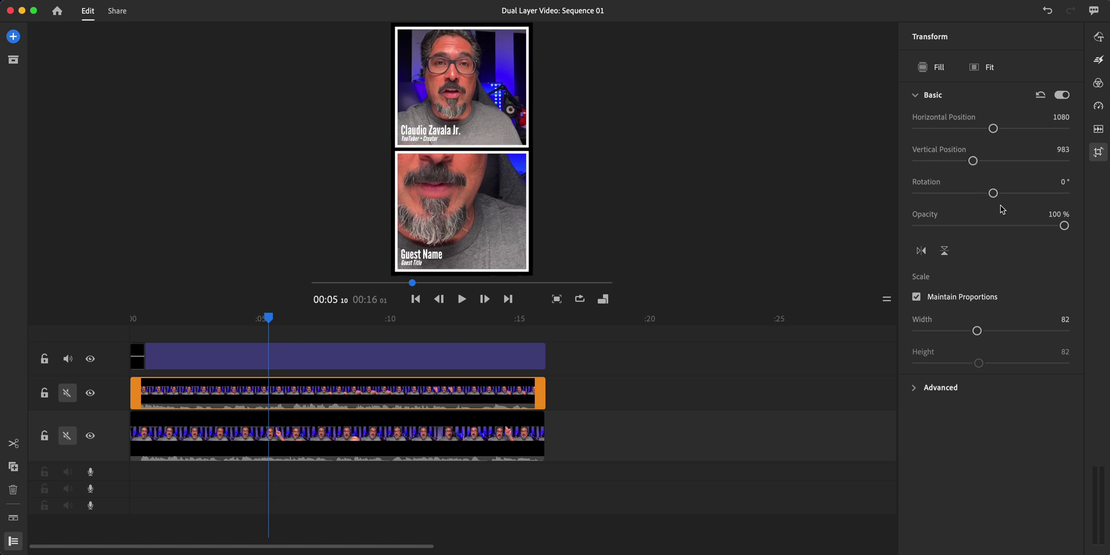
Set the lower clip's width to 82 and shift it down and right into the bottom frame.
{"action": "left_click", "coordinate": [325, 452]}
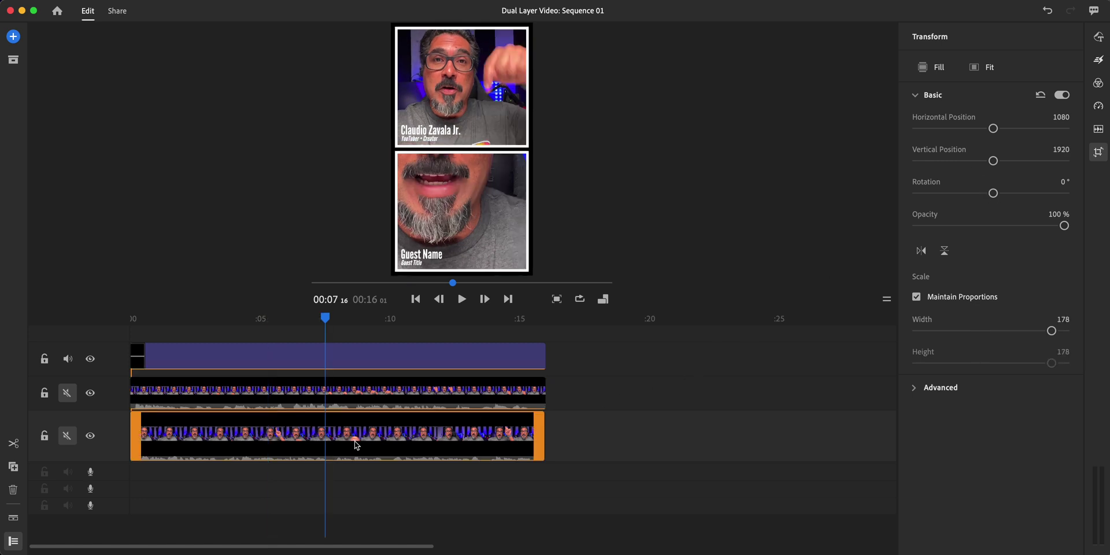
{"action": "left_click", "coordinate": [1061, 320]}
{"action": "type", "text": "82"}
{"action": "key", "text": "Return"}
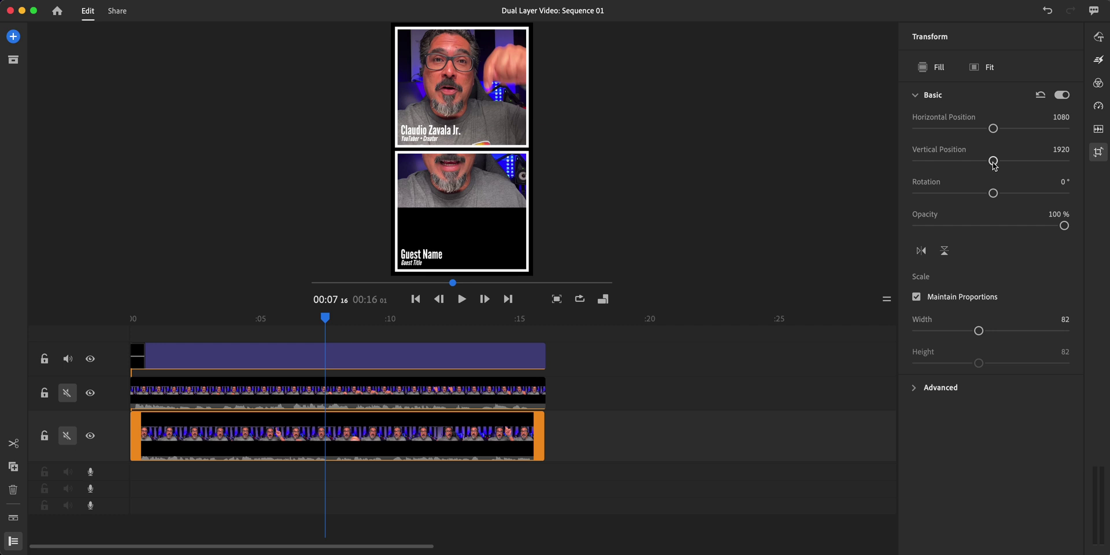
{"action": "mouse_move", "coordinate": [994, 166]}
{"action": "left_mouse_down"}
{"action": "mouse_move", "coordinate": [979, 166]}
{"action": "mouse_move", "coordinate": [1010, 178]}
{"action": "left_mouse_up"}
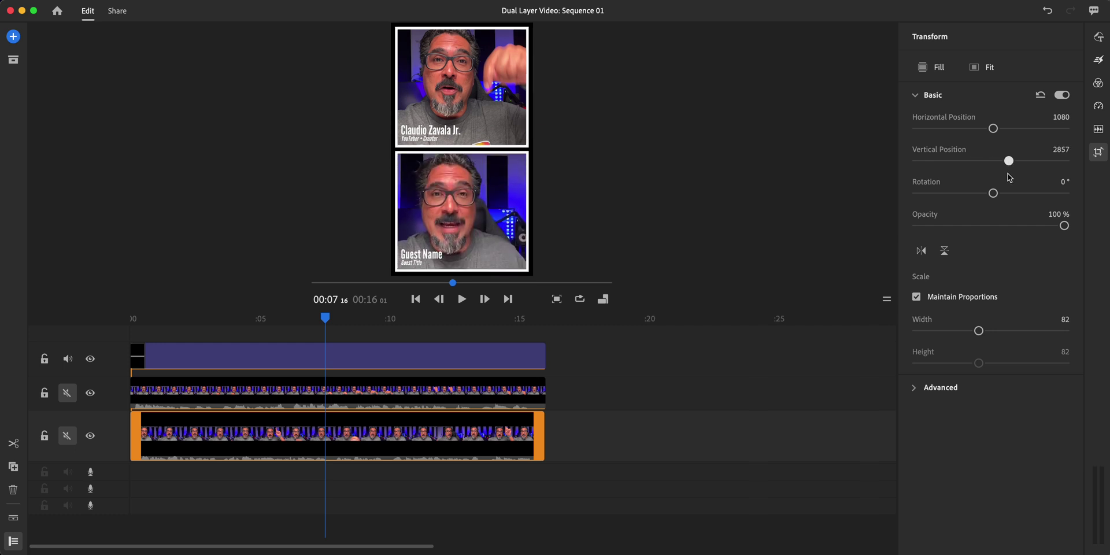
{"action": "left_click_drag", "start_coordinate": [995, 129], "coordinate": [998, 129]}
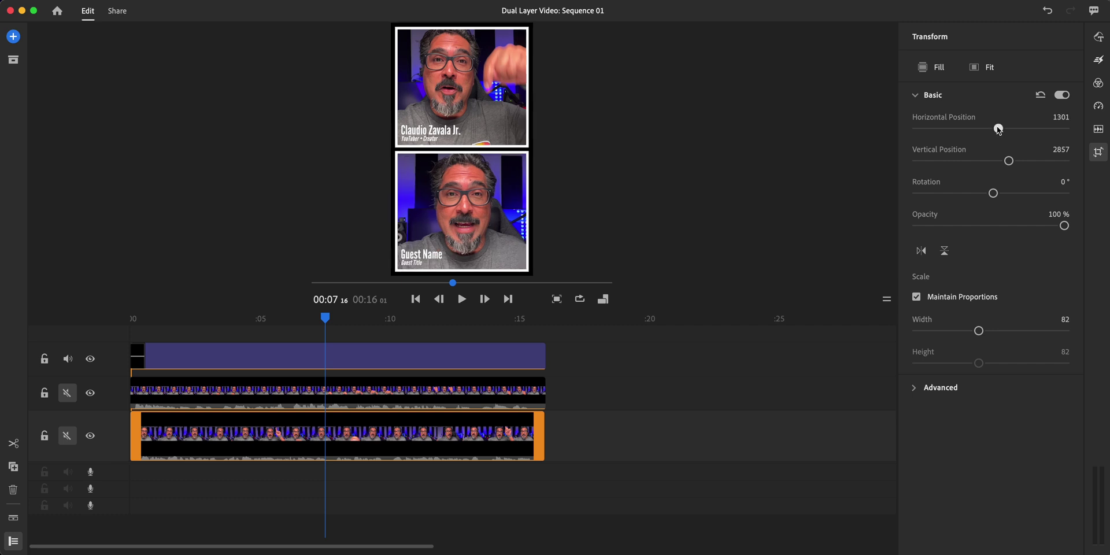
Nudge the upper clip slightly right and play back the sequence to check the layout.
{"action": "left_click", "coordinate": [511, 386]}
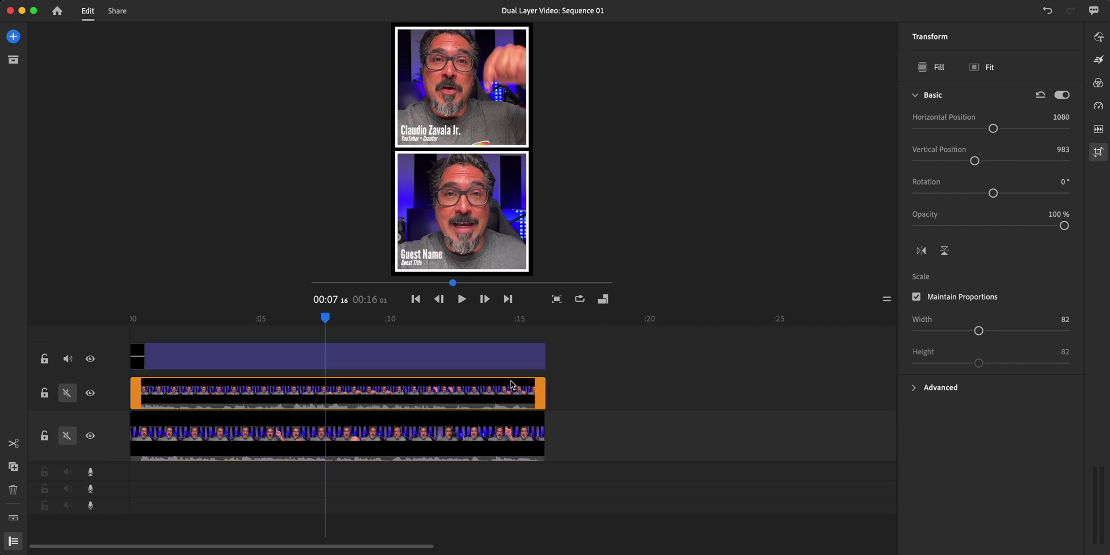
{"action": "left_click_drag", "start_coordinate": [991, 129], "coordinate": [995, 129]}
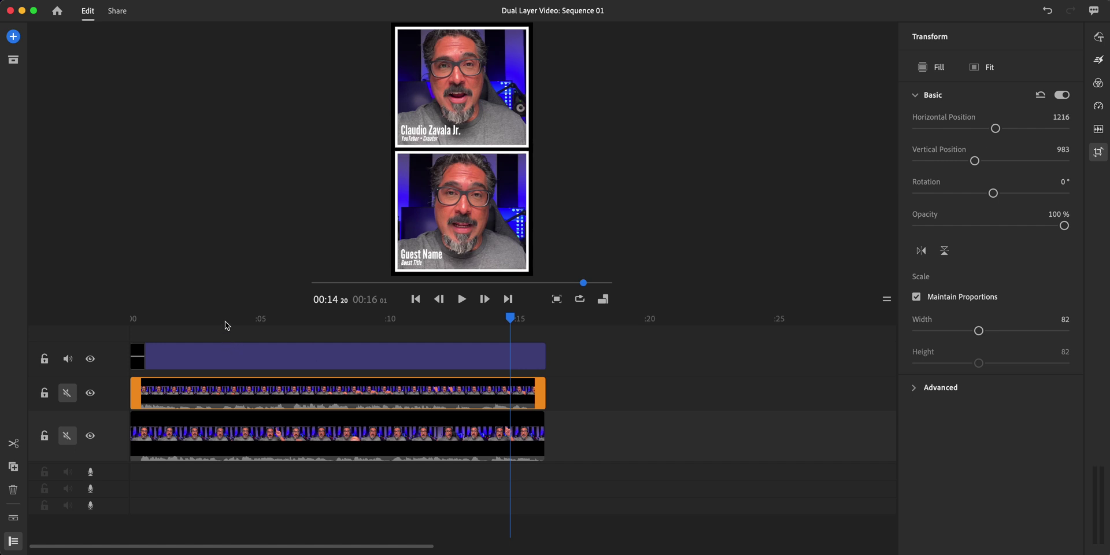
{"action": "left_click_drag", "start_coordinate": [225, 325], "coordinate": [162, 327]}
{"action": "key", "text": "space"}
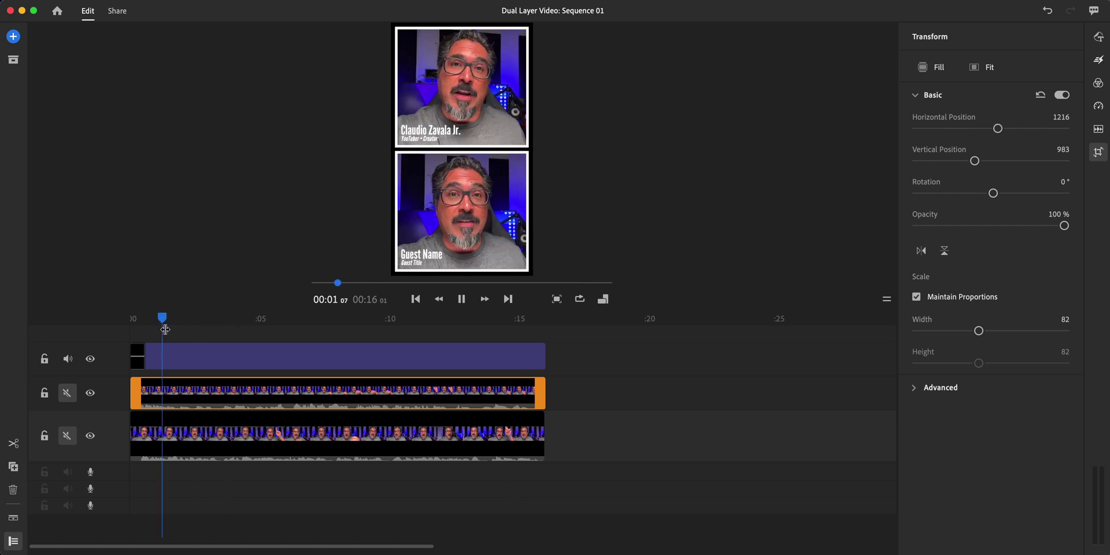
{"action": "left_click", "coordinate": [197, 318]}
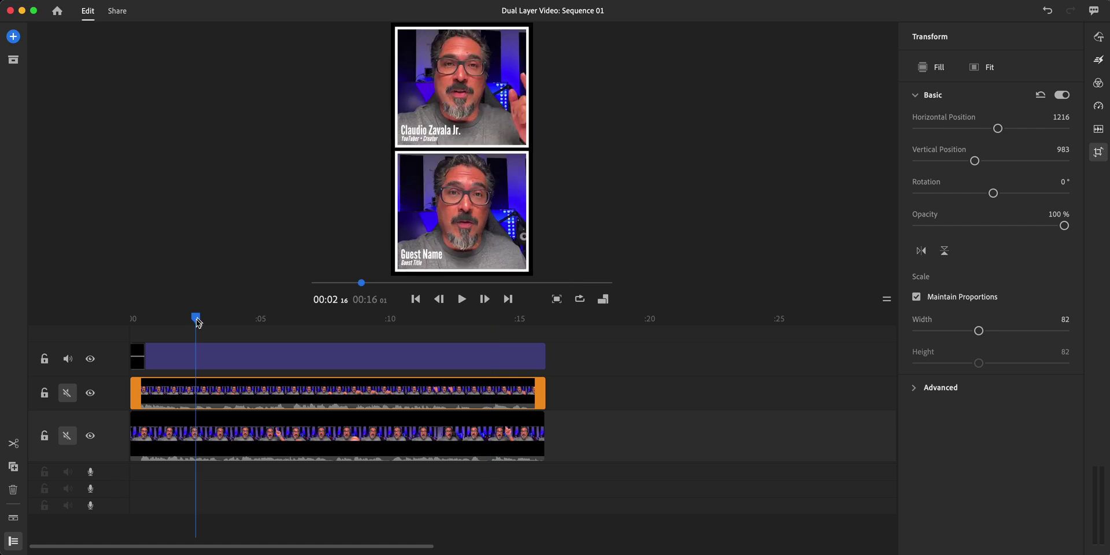
Return to the start of the sequence and bring up the Graphics panel.
{"action": "left_click", "coordinate": [193, 355]}
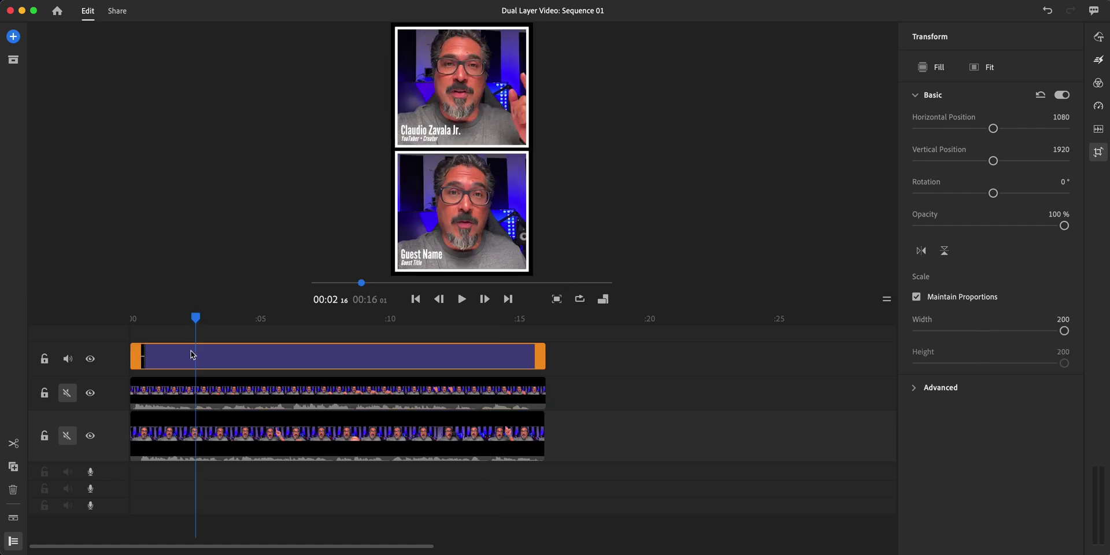
{"action": "left_click", "coordinate": [141, 335]}
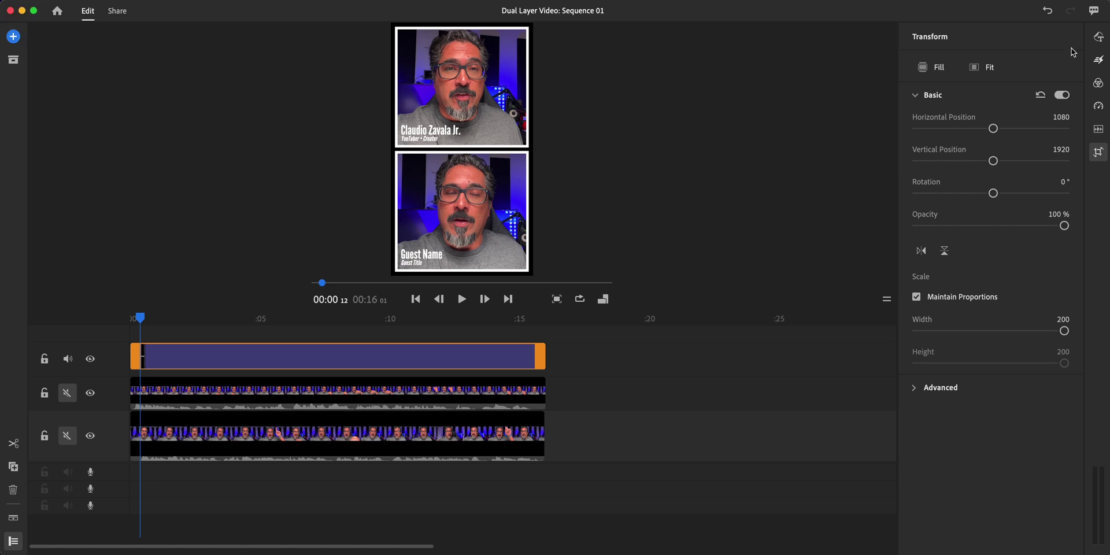
{"action": "left_click", "coordinate": [1099, 37]}
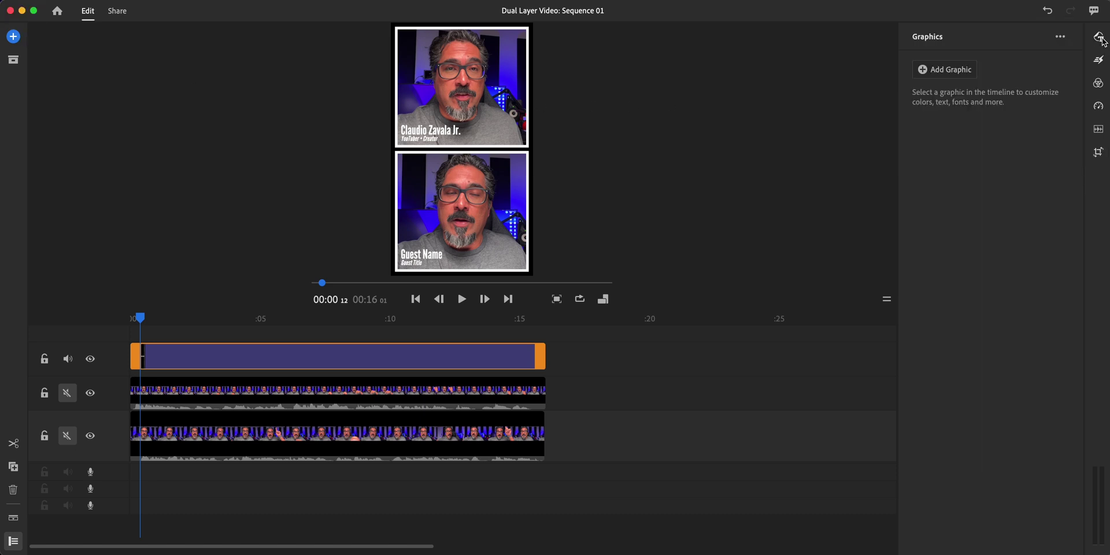
Drag the Circular Reveal Title from Titles > More onto the start of the timeline.
{"action": "left_click", "coordinate": [951, 70]}
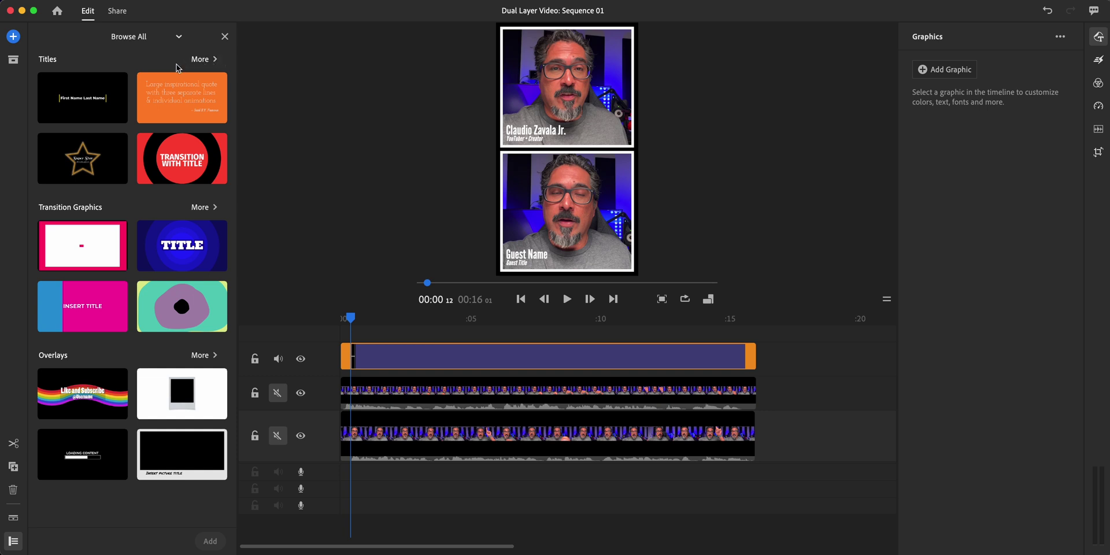
{"action": "left_click", "coordinate": [202, 60]}
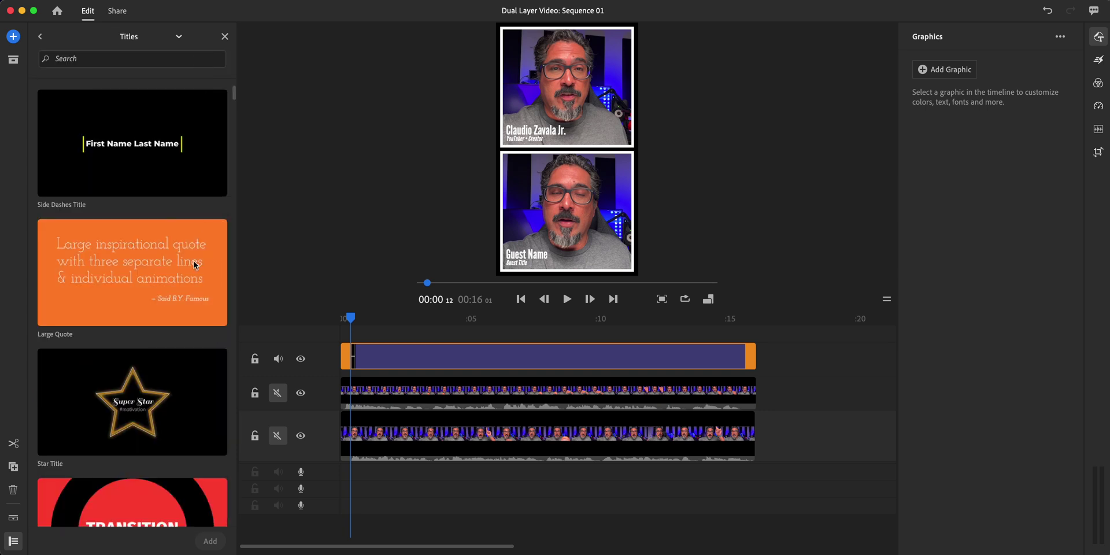
{"action": "scroll", "coordinate": [196, 266], "scroll_direction": "down", "scroll_amount": 5}
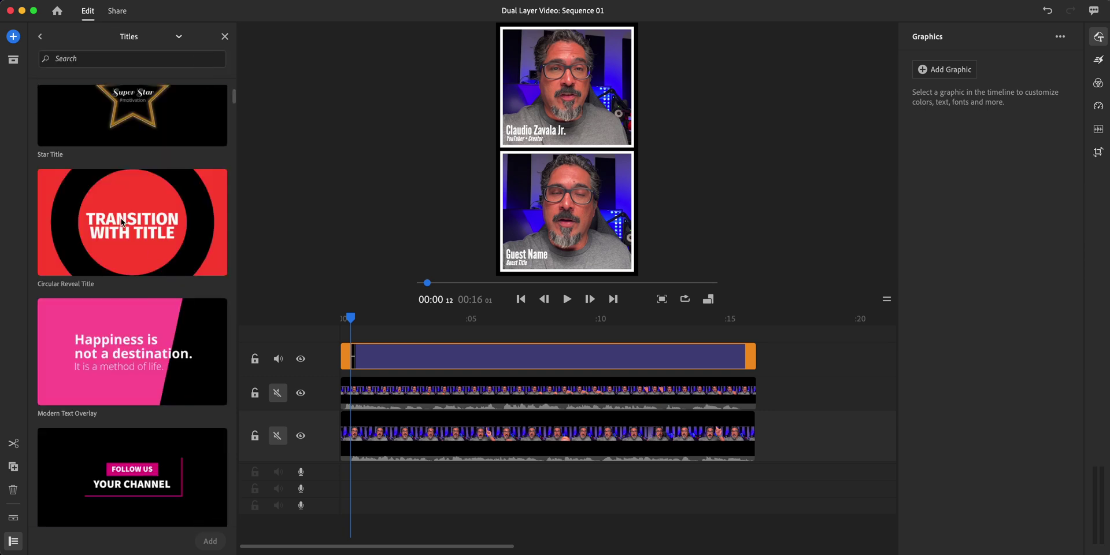
{"action": "left_click_drag", "start_coordinate": [123, 221], "coordinate": [350, 379]}
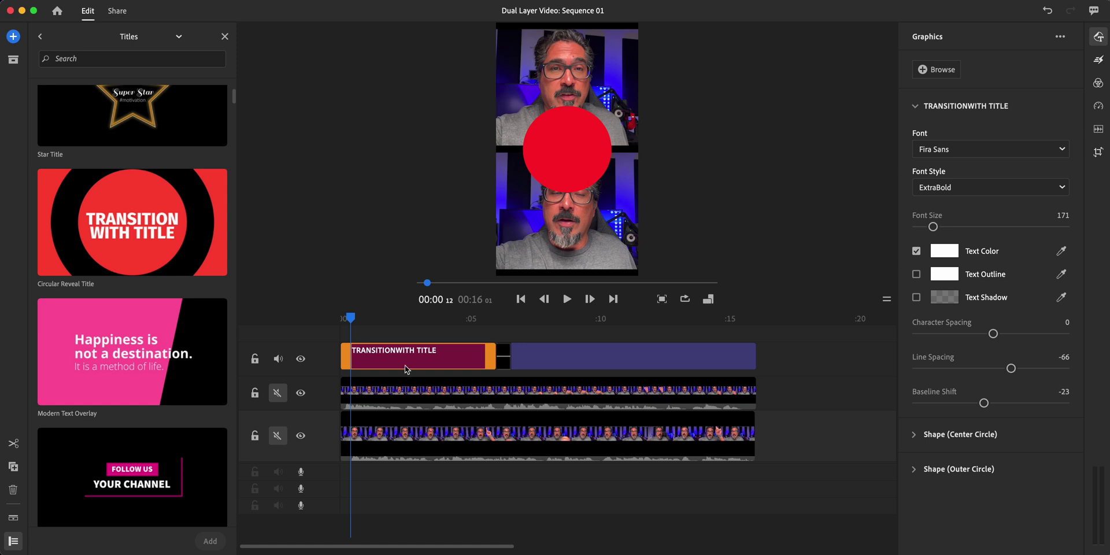
{"action": "left_click", "coordinate": [397, 401]}
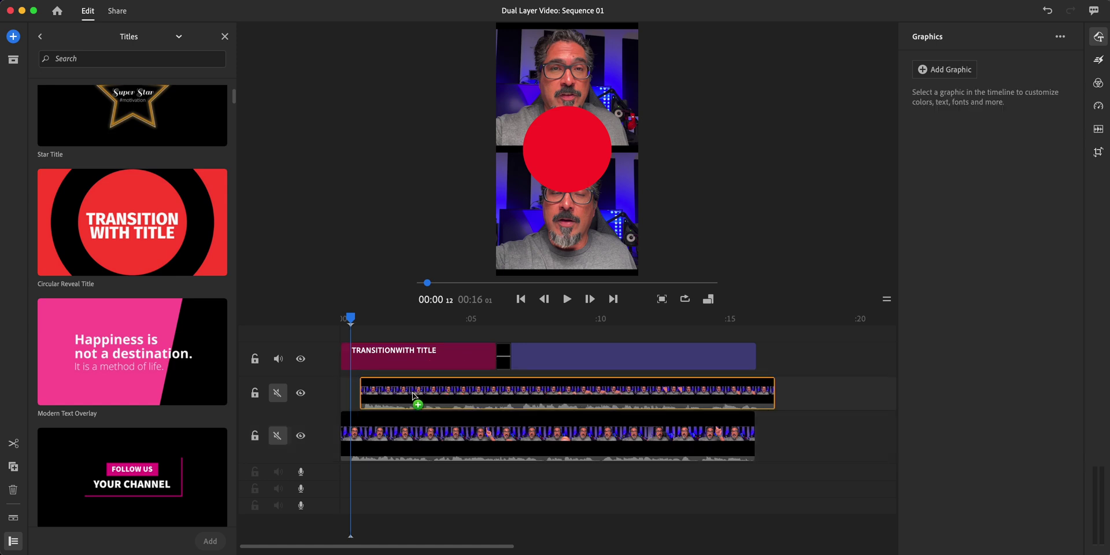
Move the Circular Reveal Title to the start of the bottom track.
{"action": "left_click", "coordinate": [380, 449]}
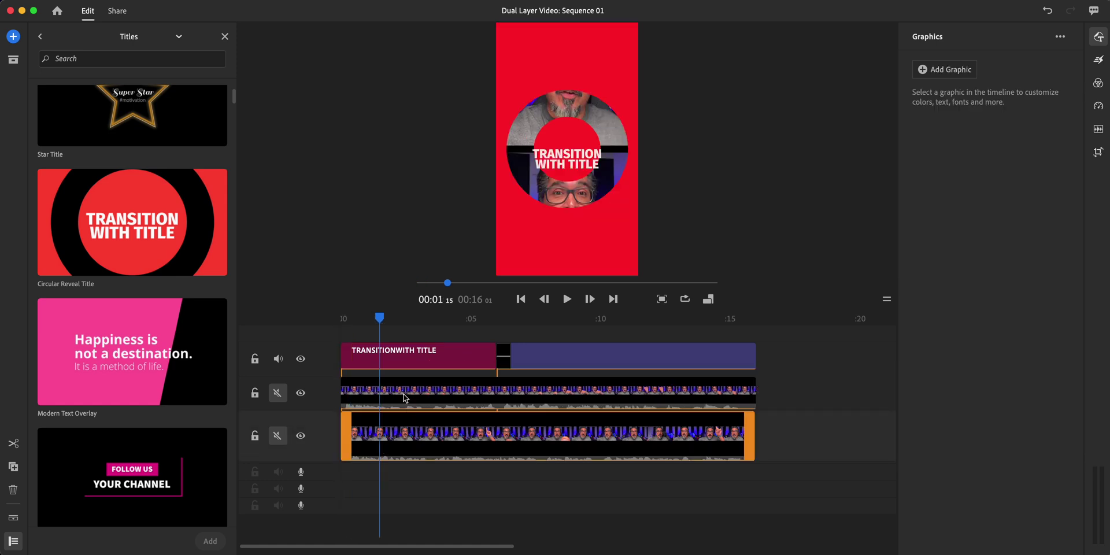
{"action": "left_click_drag", "start_coordinate": [398, 398], "coordinate": [554, 399]}
{"action": "left_click_drag", "start_coordinate": [404, 349], "coordinate": [386, 429]}
{"action": "left_click", "coordinate": [473, 389]}
{"action": "left_click_drag", "start_coordinate": [473, 389], "coordinate": [332, 435]}
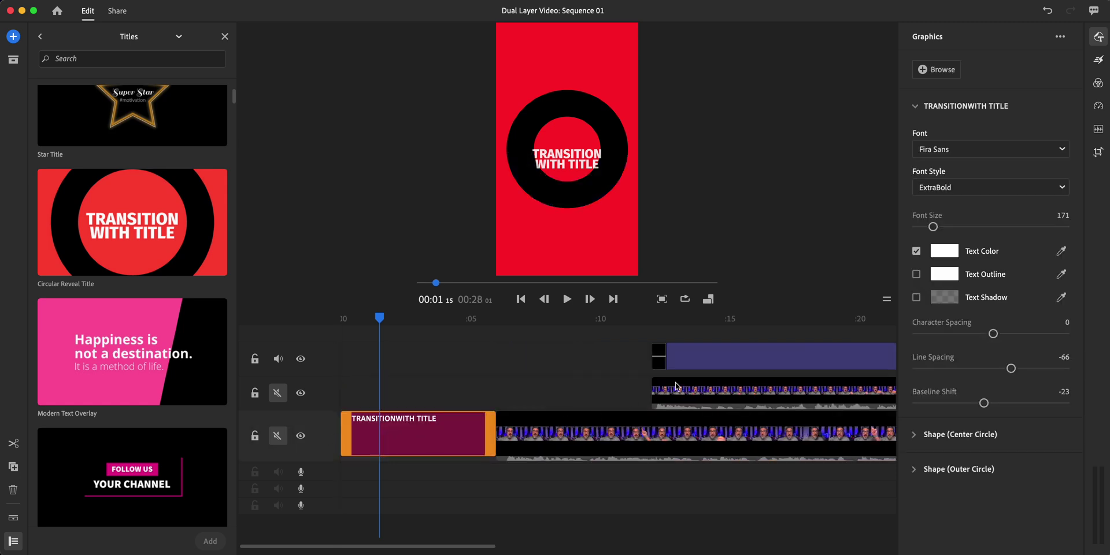
Start the upper video and name overlay right after the title, then preview the title animation.
{"action": "left_click", "coordinate": [691, 394]}
{"action": "left_click", "coordinate": [696, 368]}
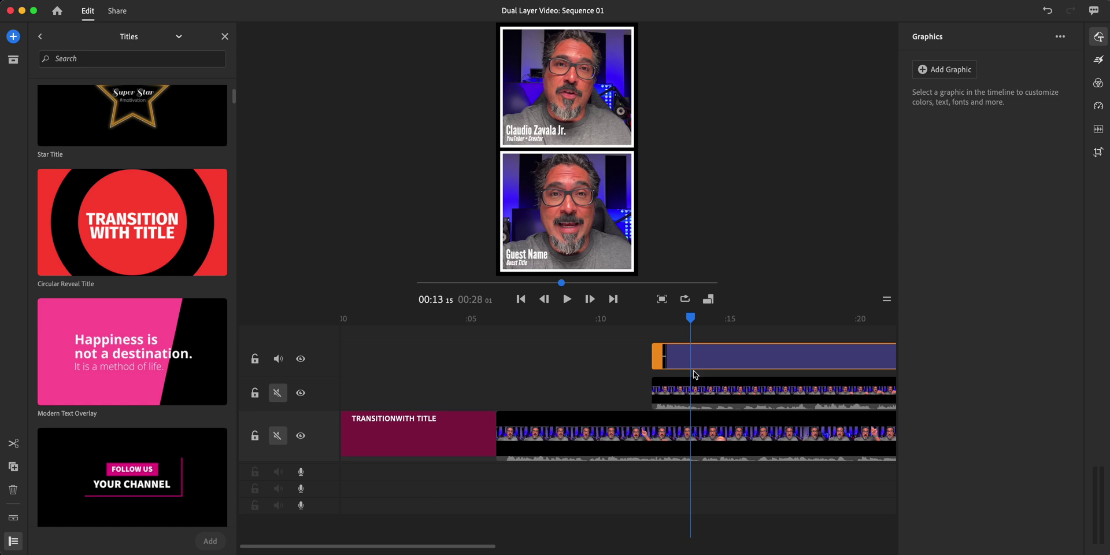
{"action": "left_click_drag", "start_coordinate": [702, 392], "coordinate": [545, 393]}
{"action": "left_click_drag", "start_coordinate": [719, 358], "coordinate": [562, 356]}
{"action": "left_click_drag", "start_coordinate": [403, 317], "coordinate": [467, 330]}
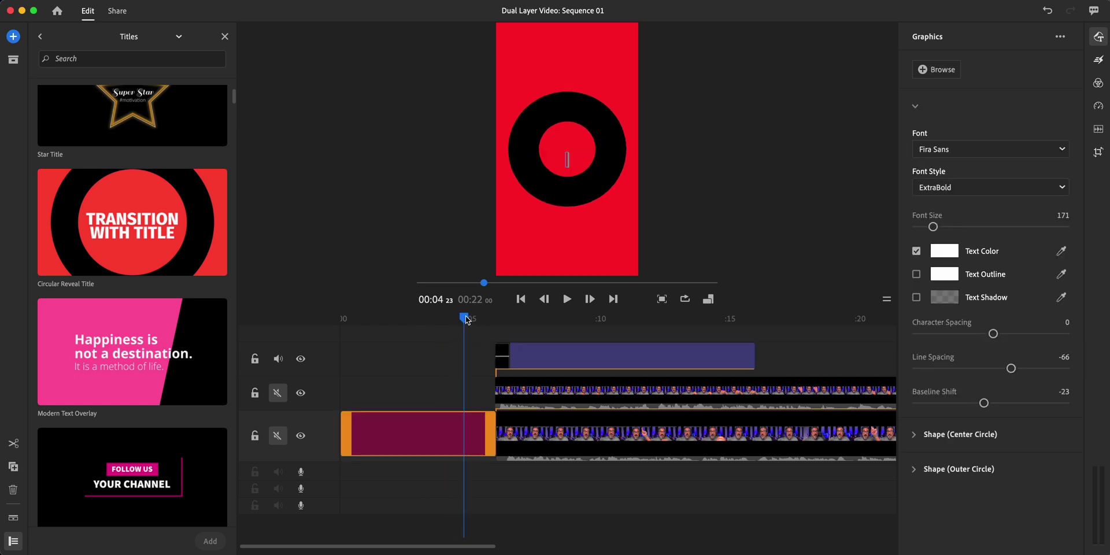
{"action": "left_click_drag", "start_coordinate": [466, 318], "coordinate": [509, 329]}
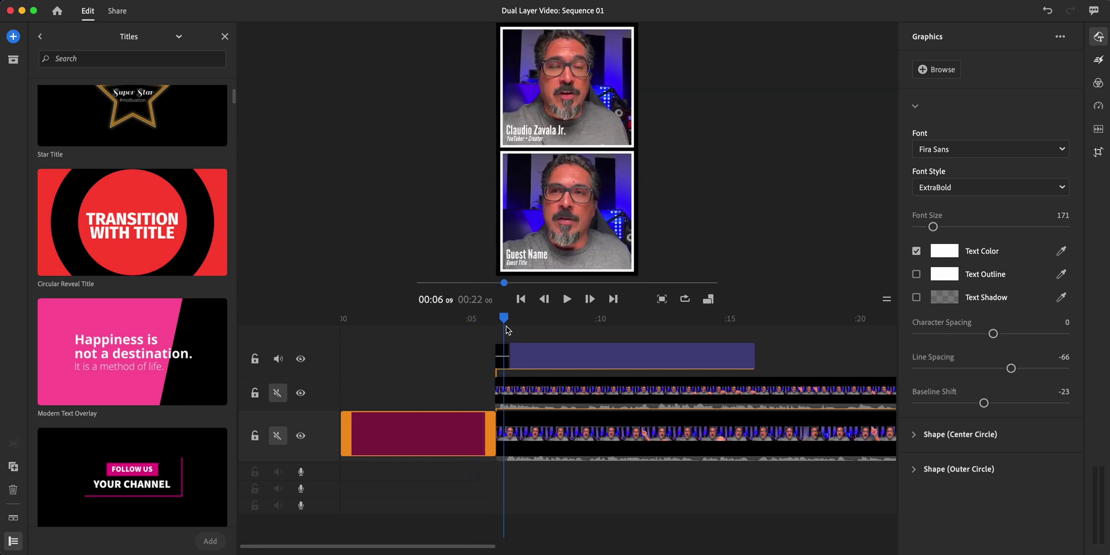
Split the bottom video at the playhead and delete the short piece before the cut.
{"action": "left_click", "coordinate": [508, 355]}
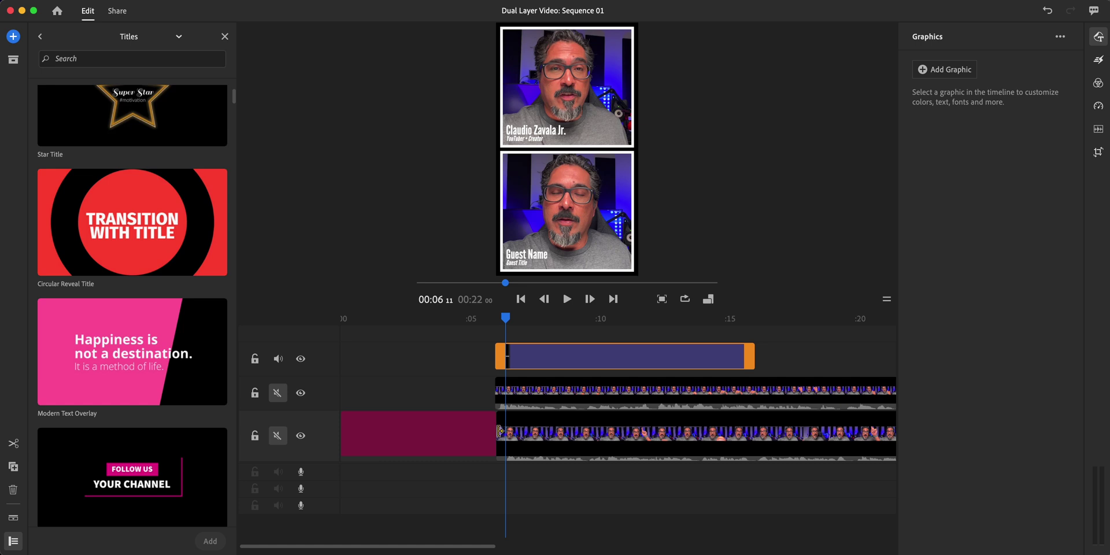
{"action": "left_click", "coordinate": [511, 453]}
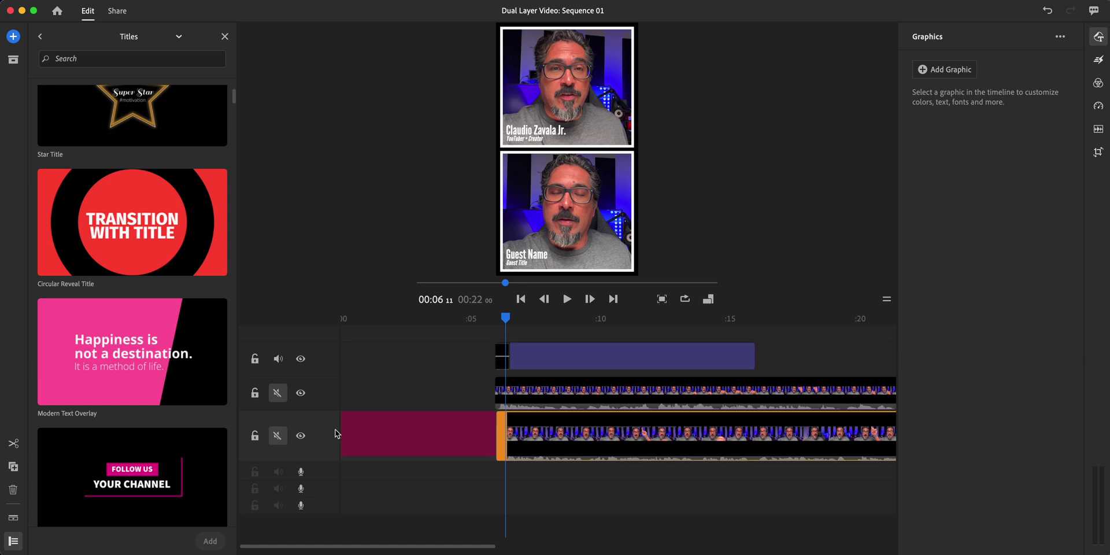
{"action": "left_click", "coordinate": [13, 444]}
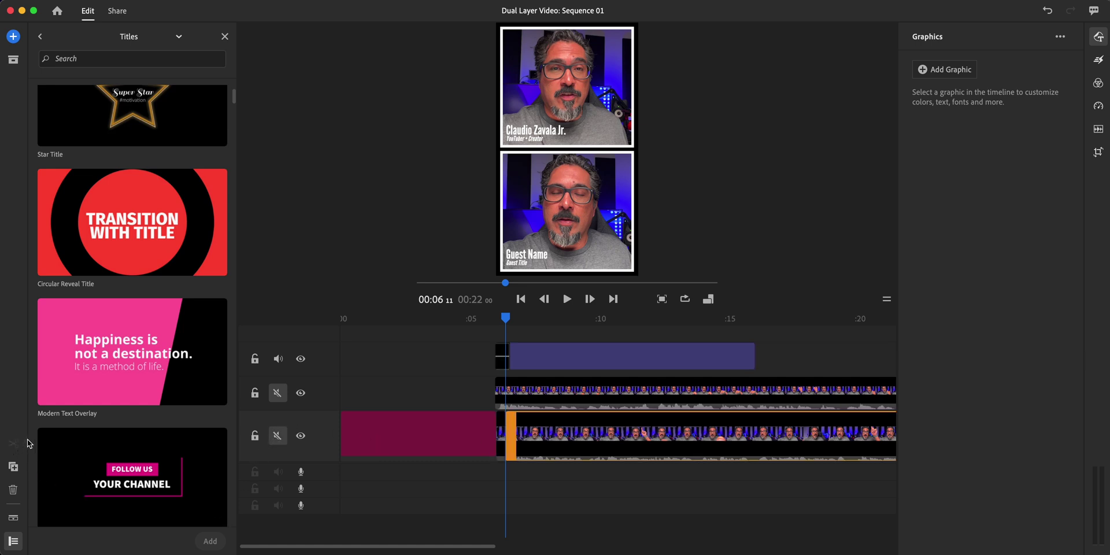
{"action": "left_click", "coordinate": [501, 450]}
{"action": "key", "text": "Delete"}
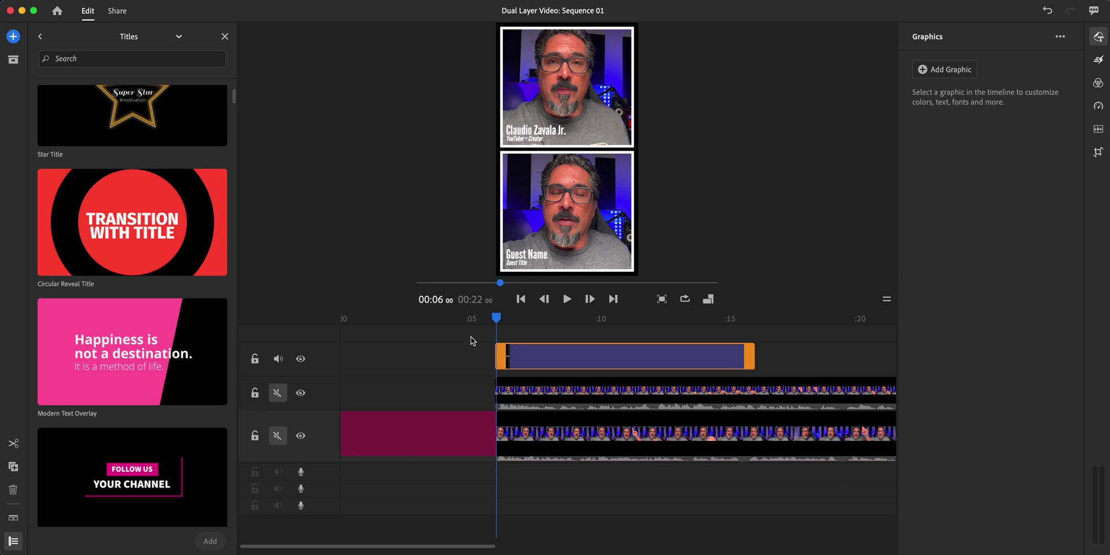
Scrub through the title's end to confirm the bottom video now starts right after it.
{"action": "left_click", "coordinate": [469, 319]}
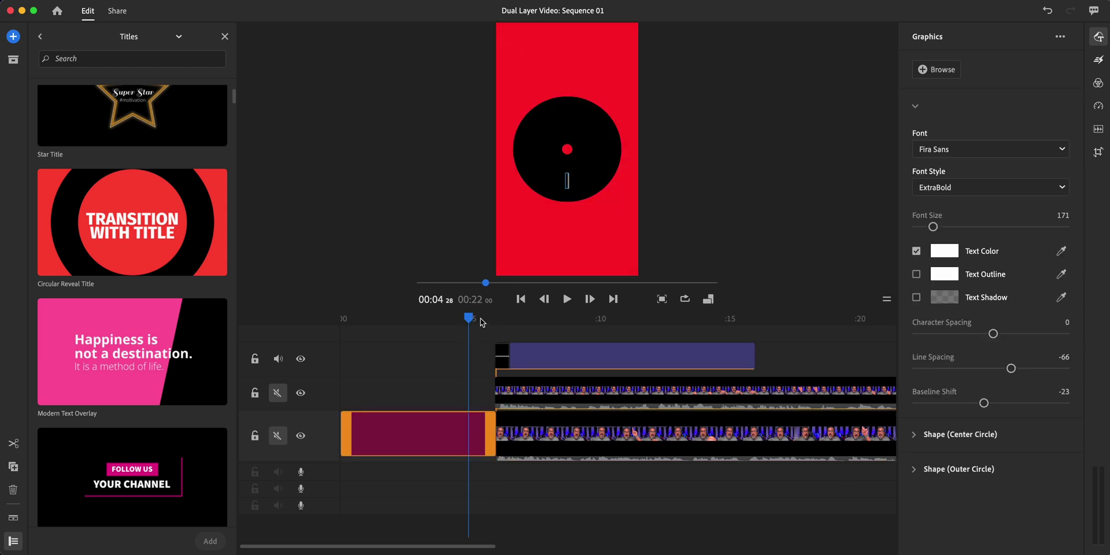
{"action": "left_click", "coordinate": [488, 321]}
{"action": "left_click", "coordinate": [497, 327]}
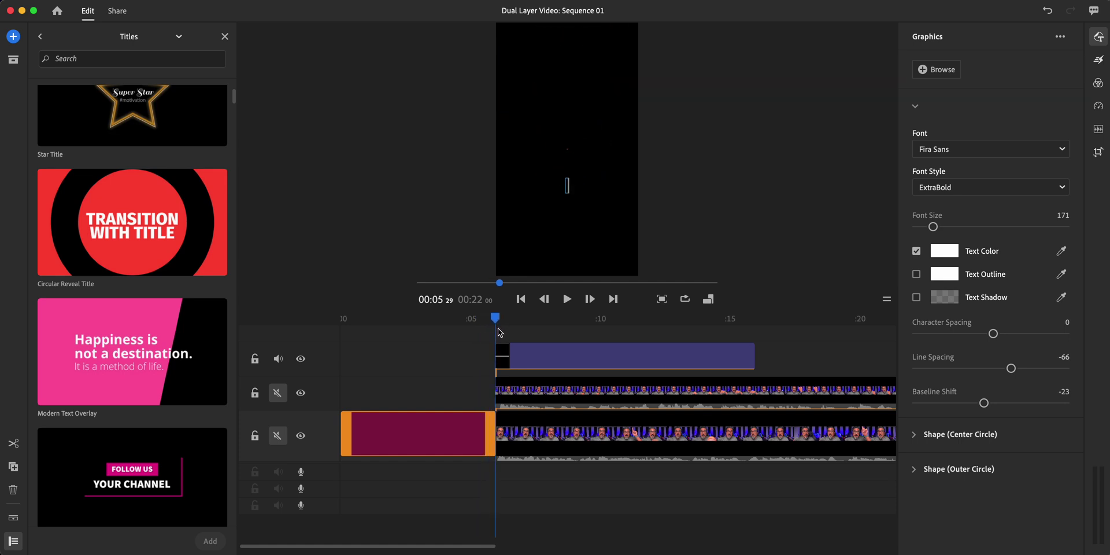
{"action": "left_click", "coordinate": [504, 335]}
{"action": "mouse_move", "coordinate": [507, 338]}
{"action": "left_mouse_down"}
{"action": "mouse_move", "coordinate": [526, 354]}
{"action": "mouse_move", "coordinate": [489, 355]}
{"action": "mouse_move", "coordinate": [503, 356]}
{"action": "left_mouse_up"}
{"action": "left_click", "coordinate": [508, 356]}
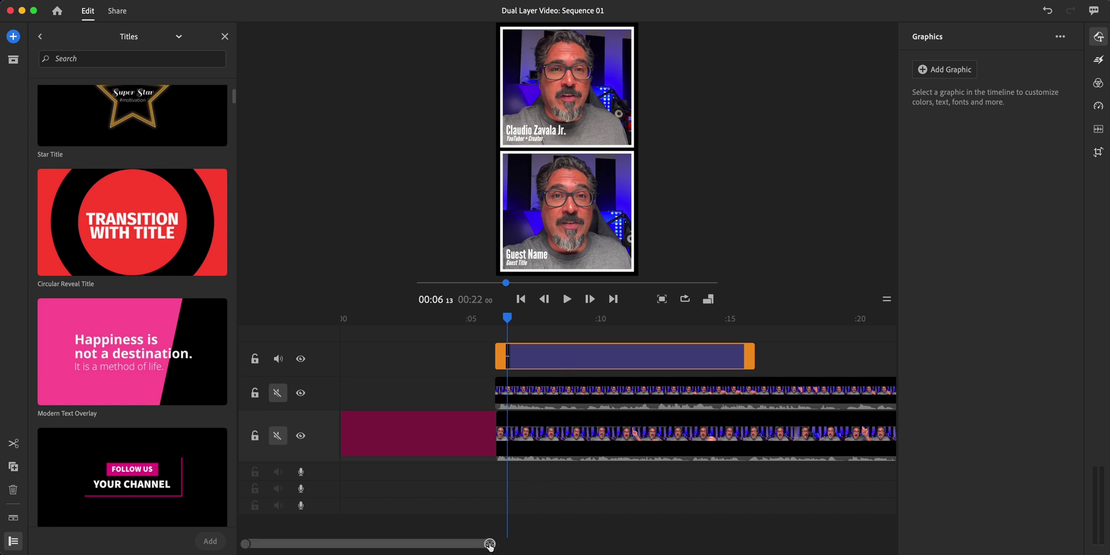
{"action": "left_click_drag", "start_coordinate": [491, 544], "coordinate": [577, 553]}
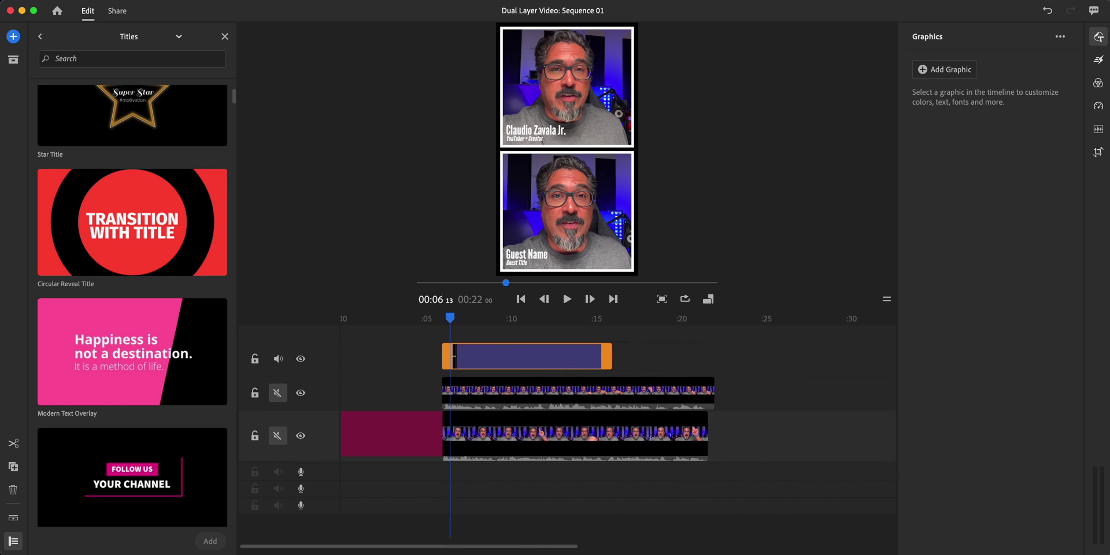
Close the title browser and extend the name overlay out to the videos' end.
{"action": "left_click", "coordinate": [225, 37]}
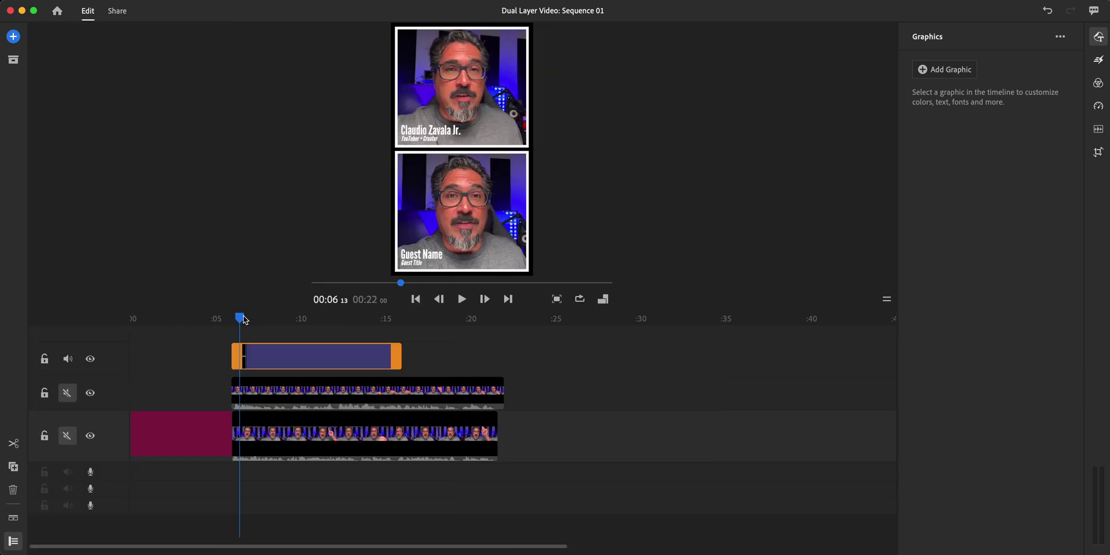
{"action": "left_click_drag", "start_coordinate": [244, 320], "coordinate": [504, 380]}
{"action": "left_click_drag", "start_coordinate": [342, 318], "coordinate": [471, 353]}
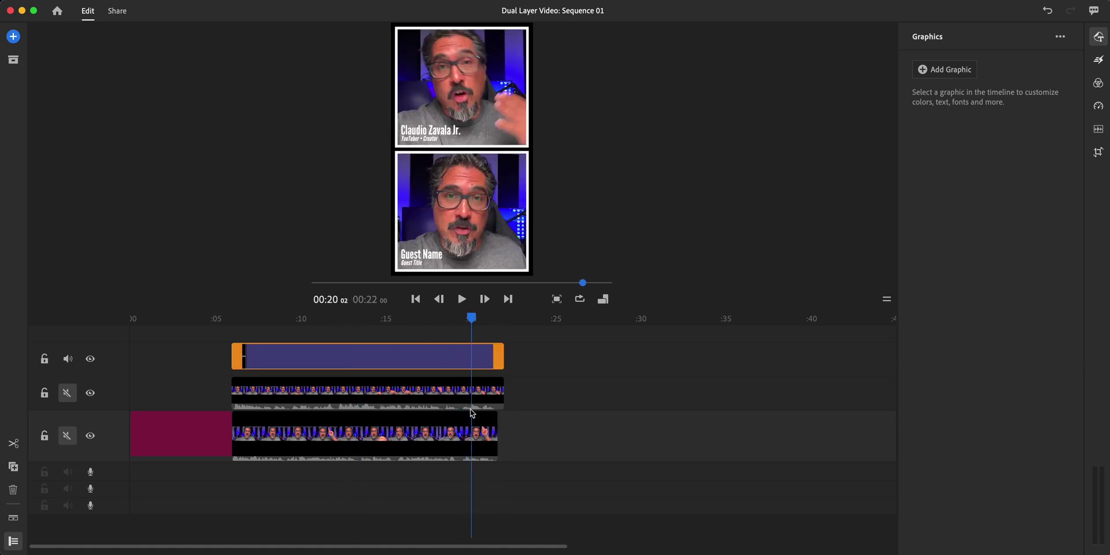
Trim the upper video and name overlay ends so the sequence runs 00:21:19.
{"action": "left_click_drag", "start_coordinate": [509, 396], "coordinate": [498, 396]}
{"action": "left_click_drag", "start_coordinate": [502, 357], "coordinate": [493, 361]}
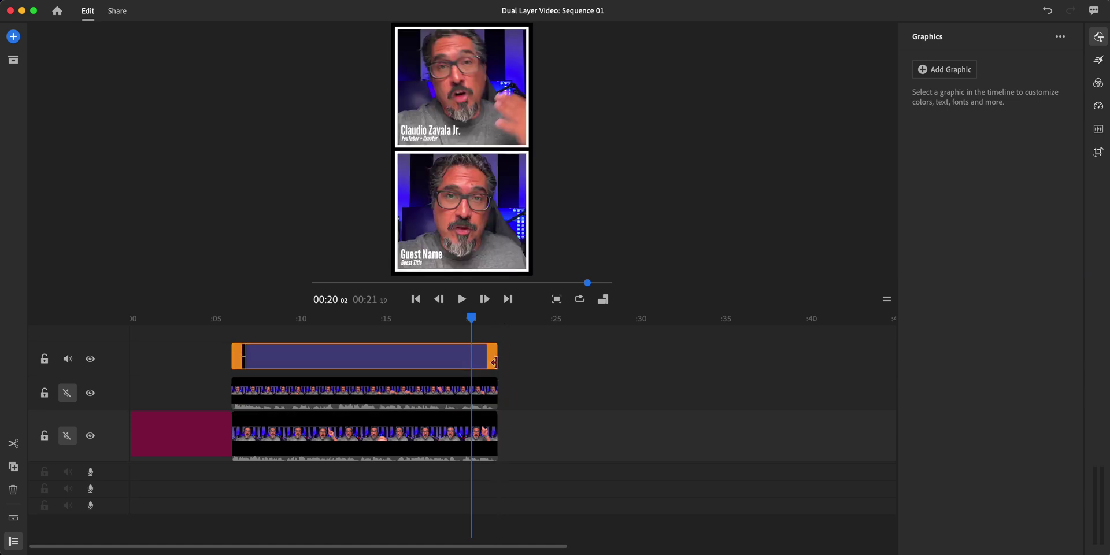
{"action": "left_click", "coordinate": [484, 399]}
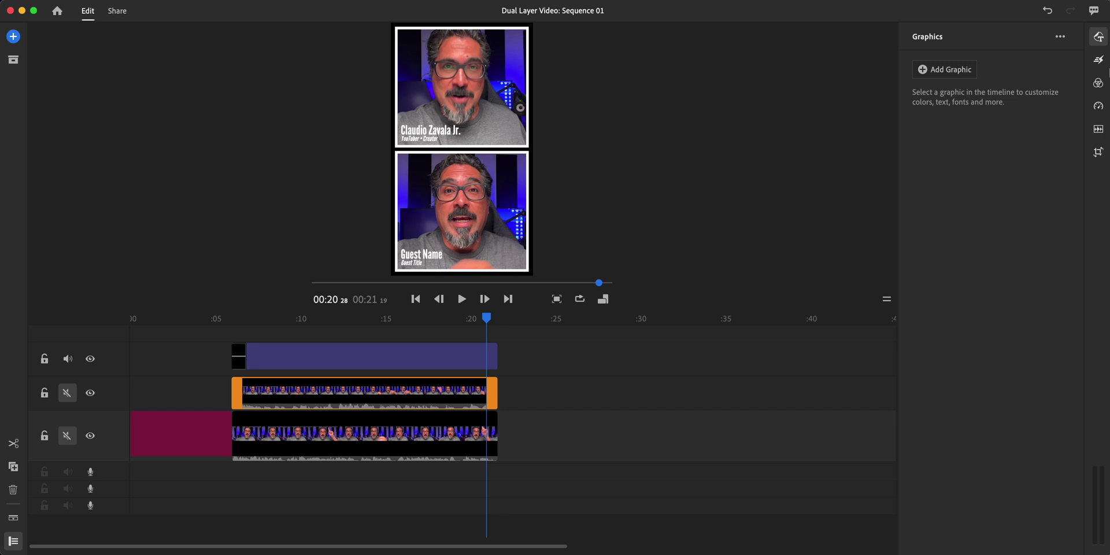
{"action": "left_click", "coordinate": [1101, 61]}
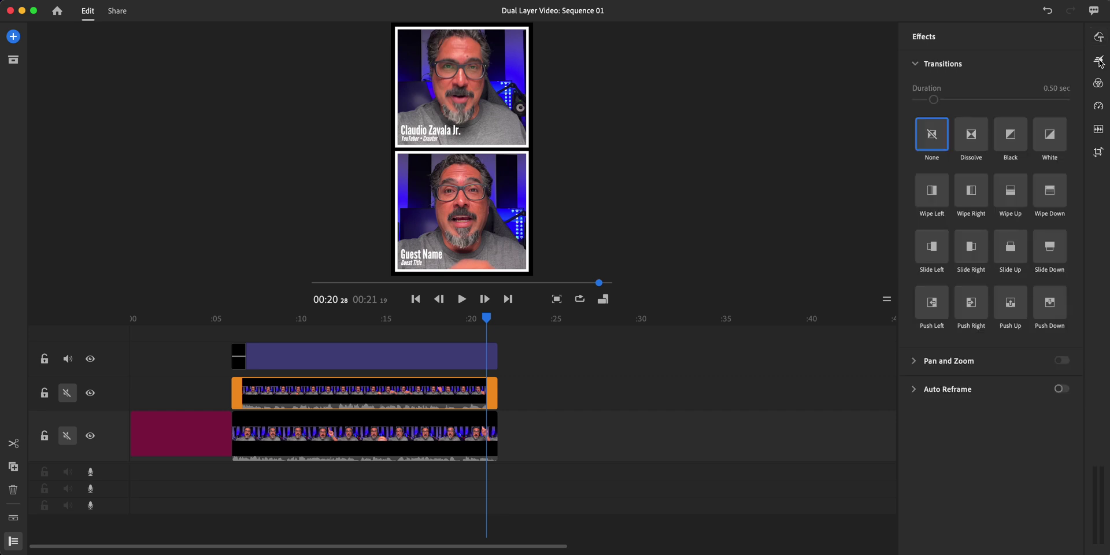
Apply a 0.50-second Dissolve transition to both the upper and bottom video clips.
{"action": "left_click", "coordinate": [977, 148]}
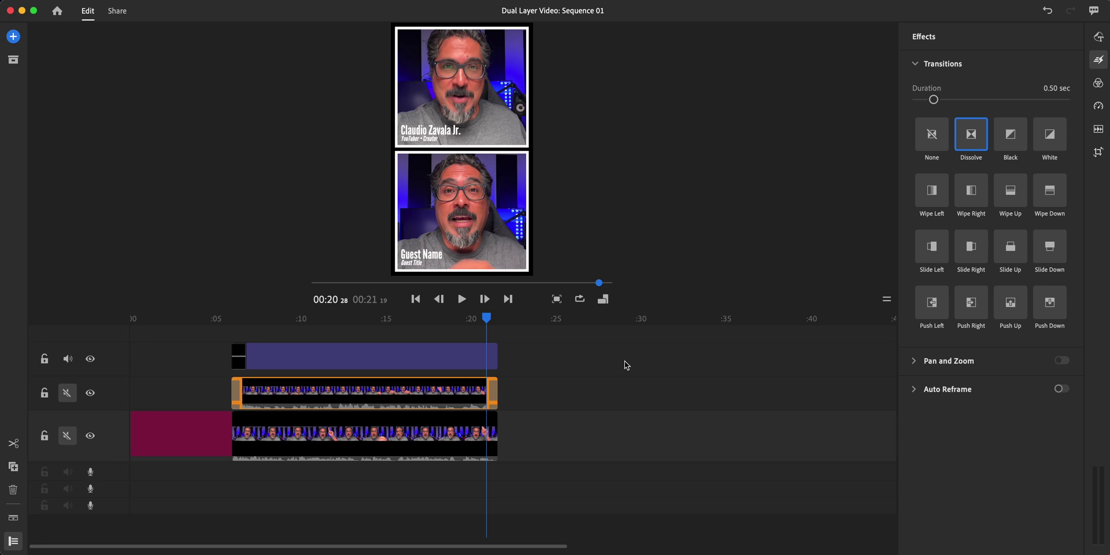
{"action": "left_click", "coordinate": [480, 450]}
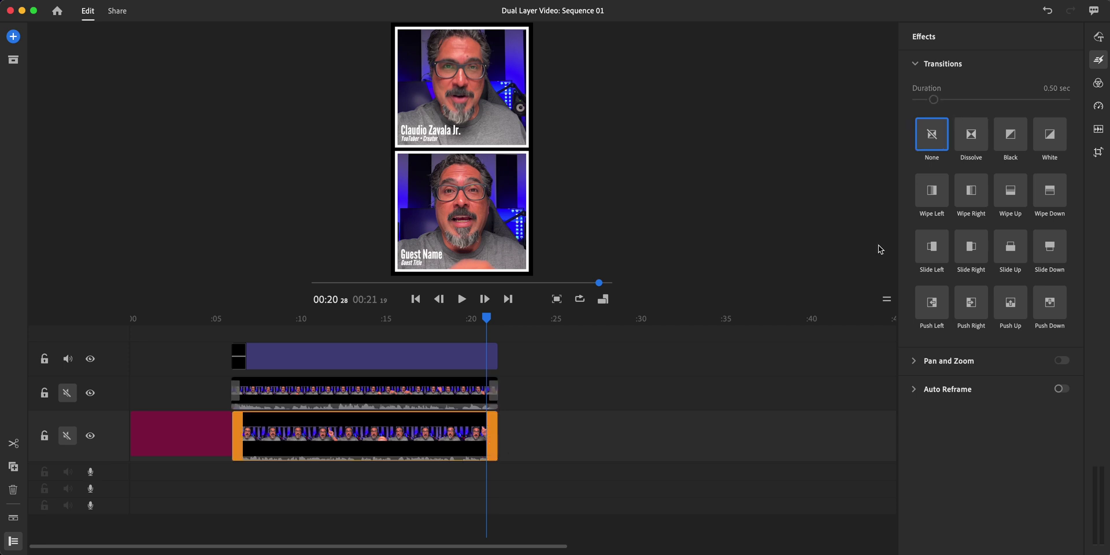
{"action": "left_click", "coordinate": [981, 146]}
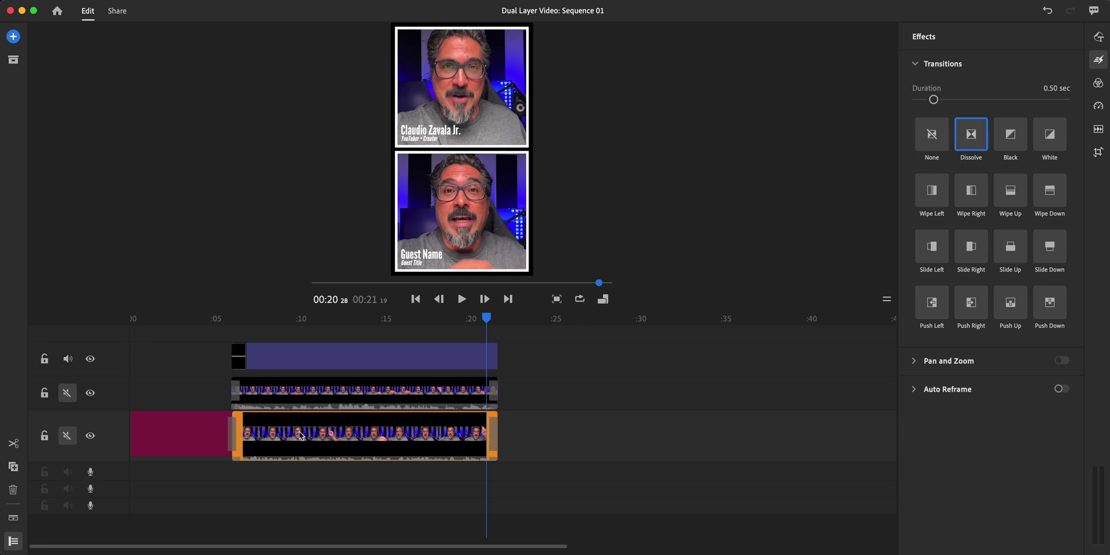
Play back the sequence and check the dissolves at the videos' start and end.
{"action": "left_click", "coordinate": [235, 396]}
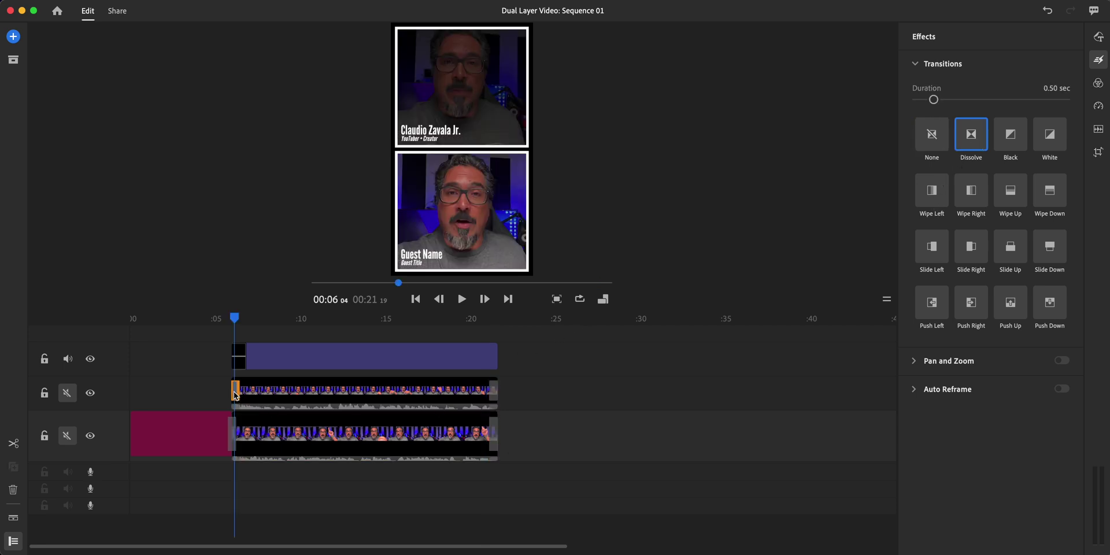
{"action": "left_click", "coordinate": [231, 444]}
{"action": "left_click", "coordinate": [225, 442]}
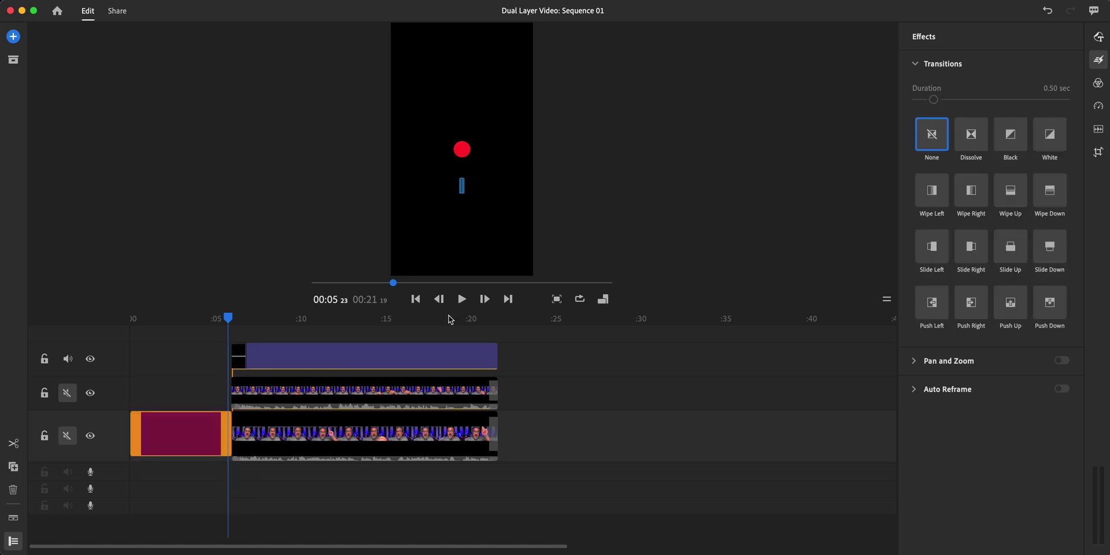
{"action": "left_click", "coordinate": [448, 318]}
{"action": "key", "text": "space"}
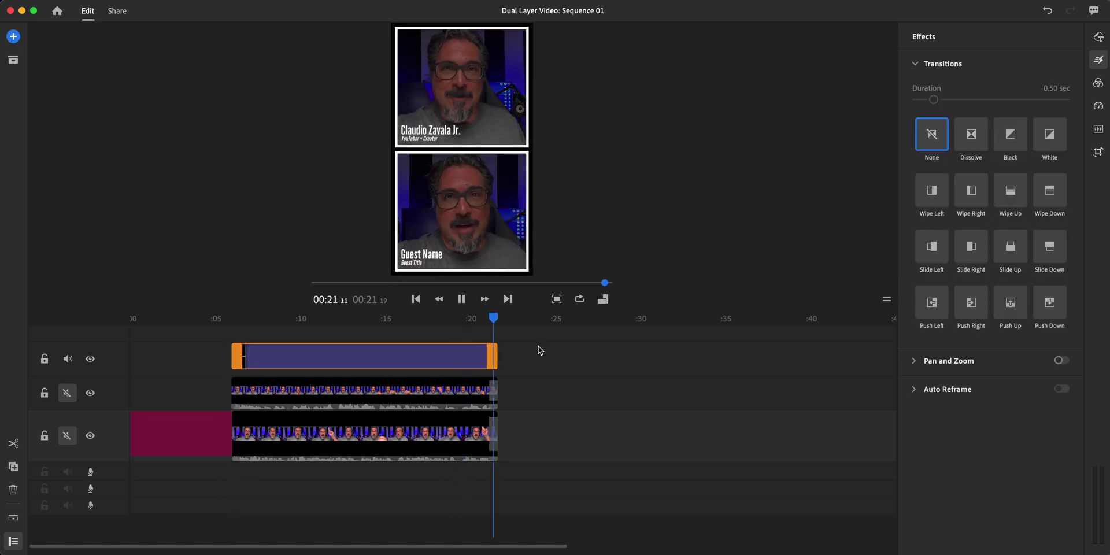
{"action": "left_click_drag", "start_coordinate": [493, 336], "coordinate": [478, 336]}
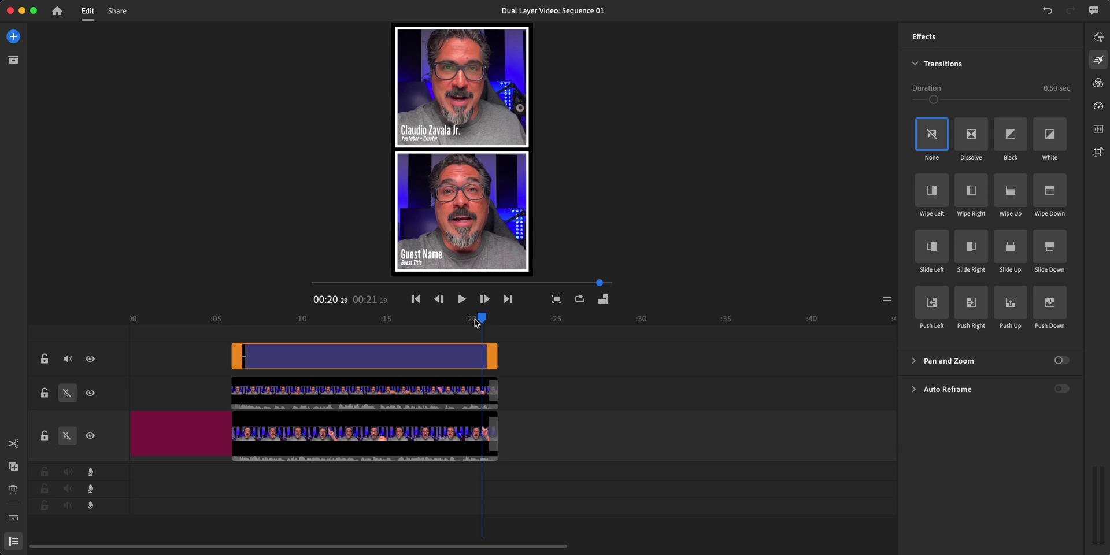